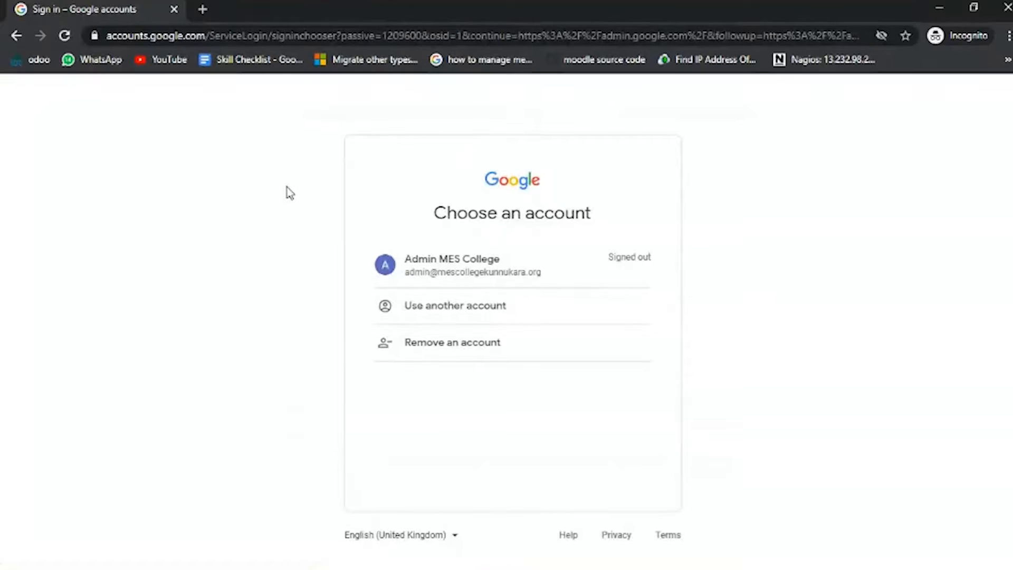
# Sign in to the listed college admin Google account by entering the account password.
pyautogui.click(431, 275)
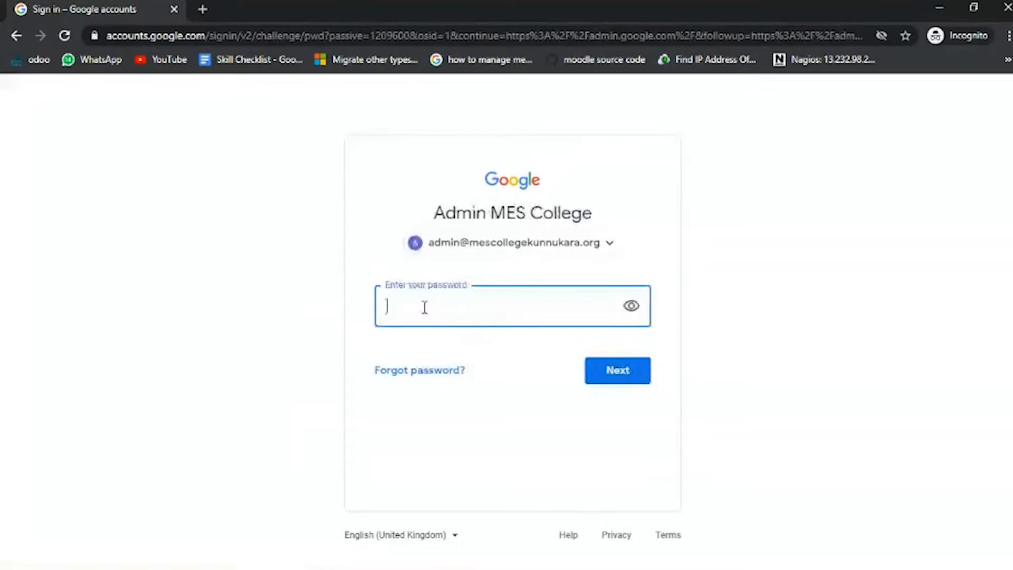
pyautogui.rightClick(423, 307)
pyautogui.click(478, 454)
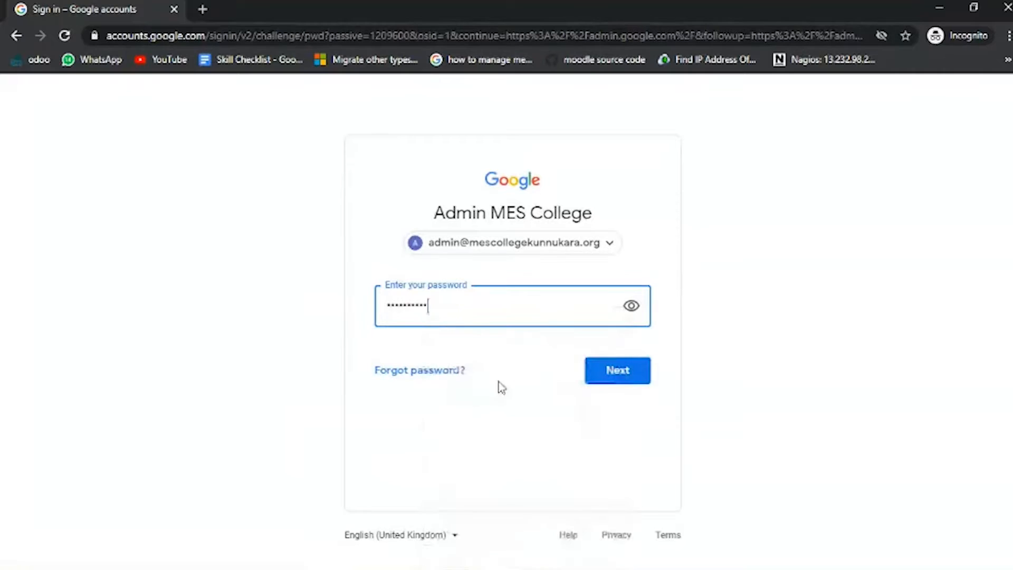
pyautogui.click(592, 369)
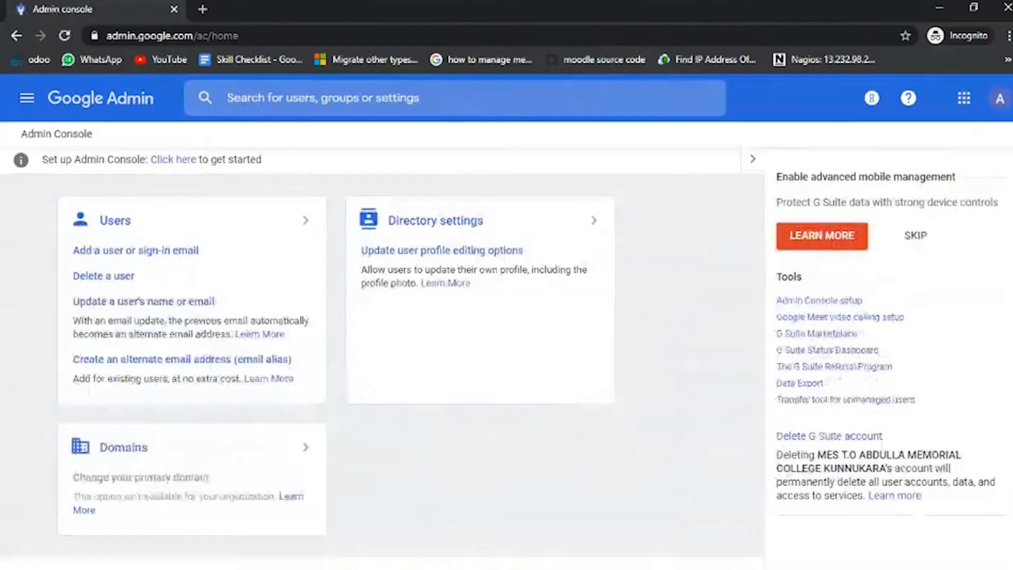
# Open the user management list and bring up the form for adding a new user.
pyautogui.scroll(-2, 382, 348)
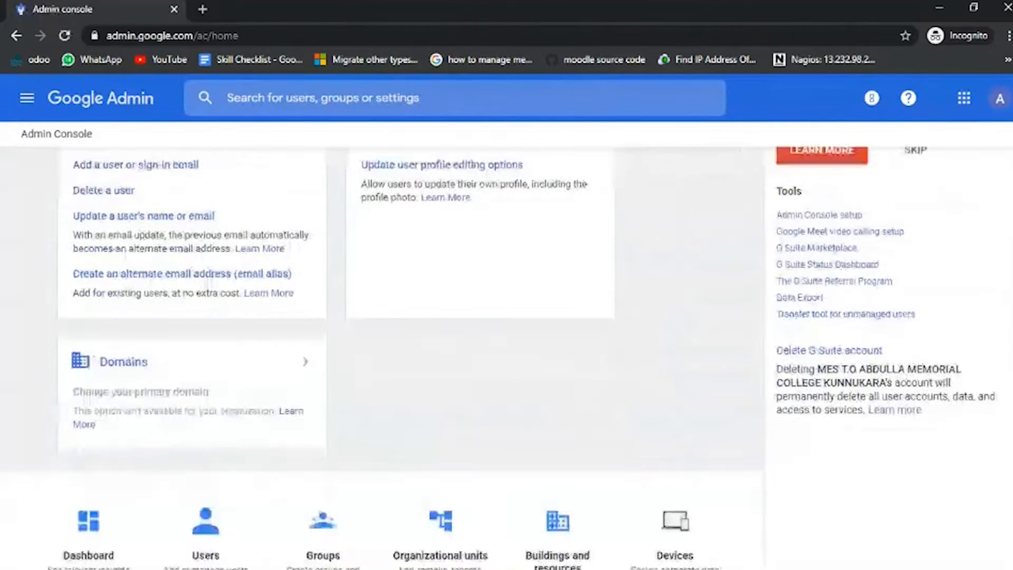
pyautogui.scroll(-5, 382, 338)
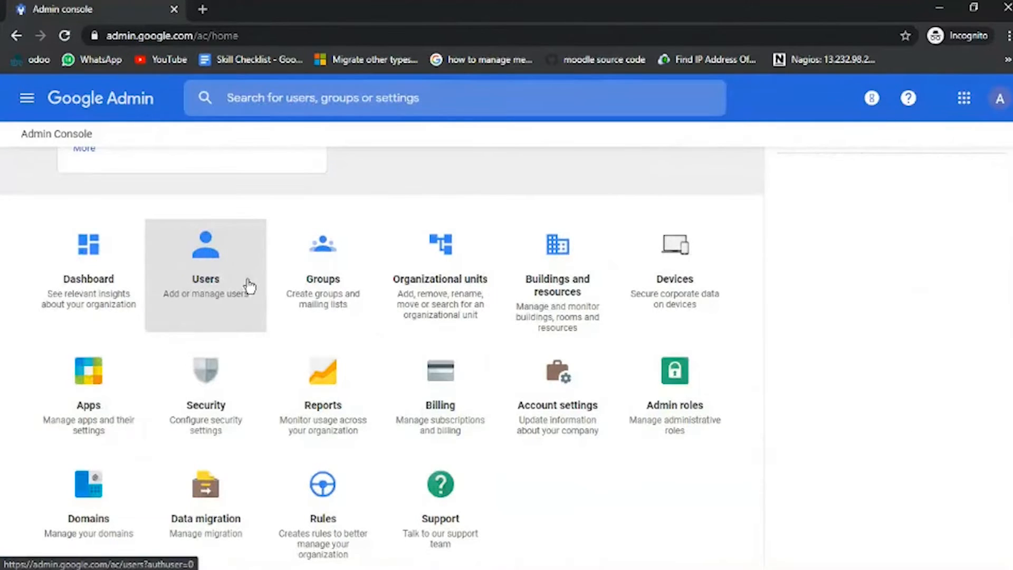
pyautogui.click(204, 287)
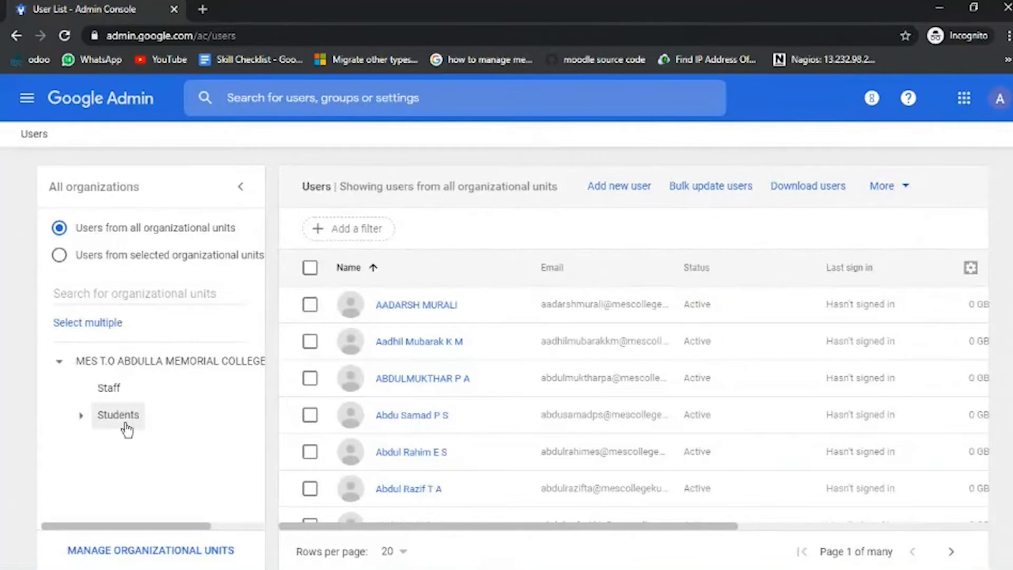
pyautogui.click(616, 193)
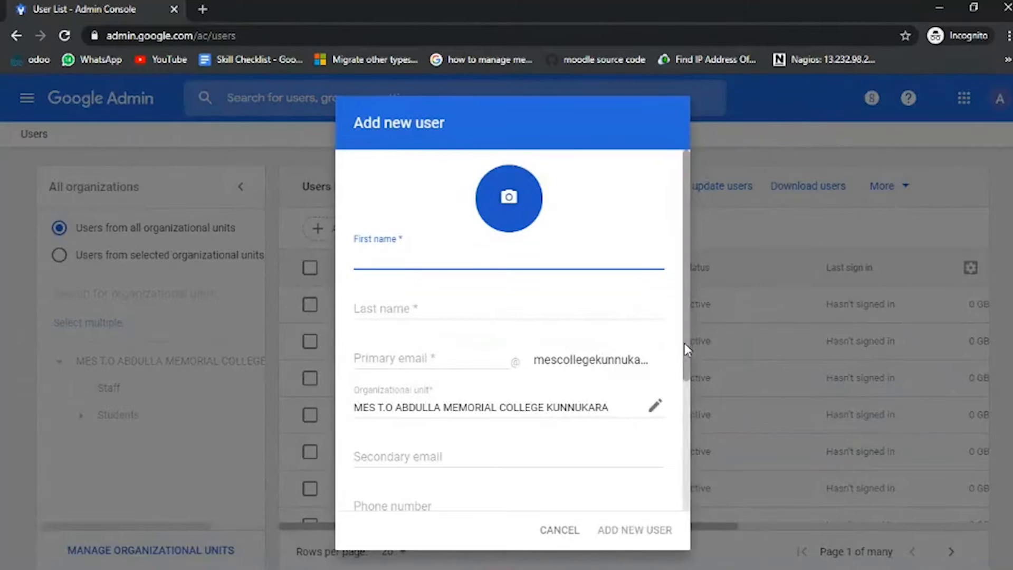
pyautogui.moveTo(685, 344); pyautogui.dragTo(684, 384)
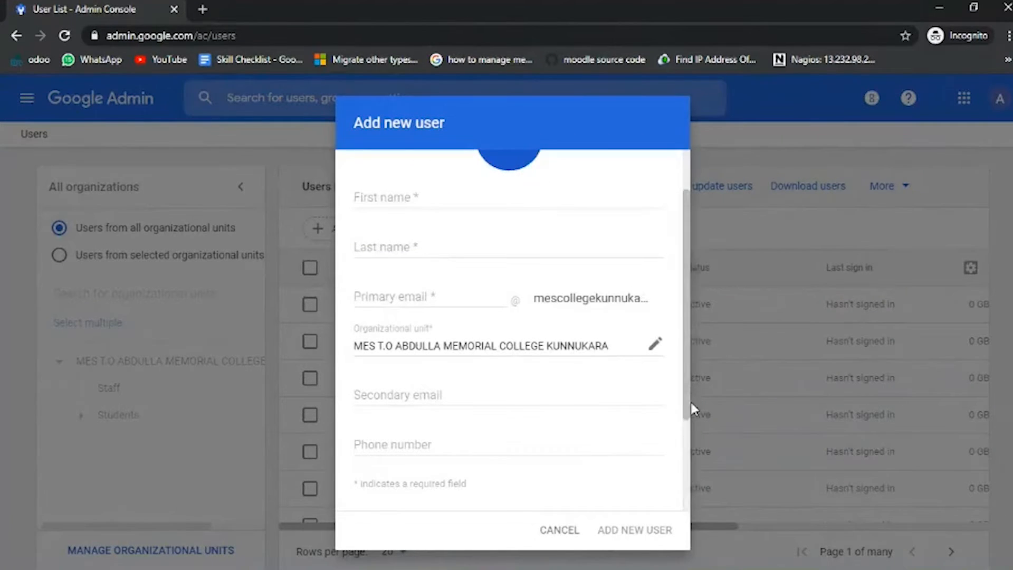
pyautogui.scroll(-2, 686, 400)
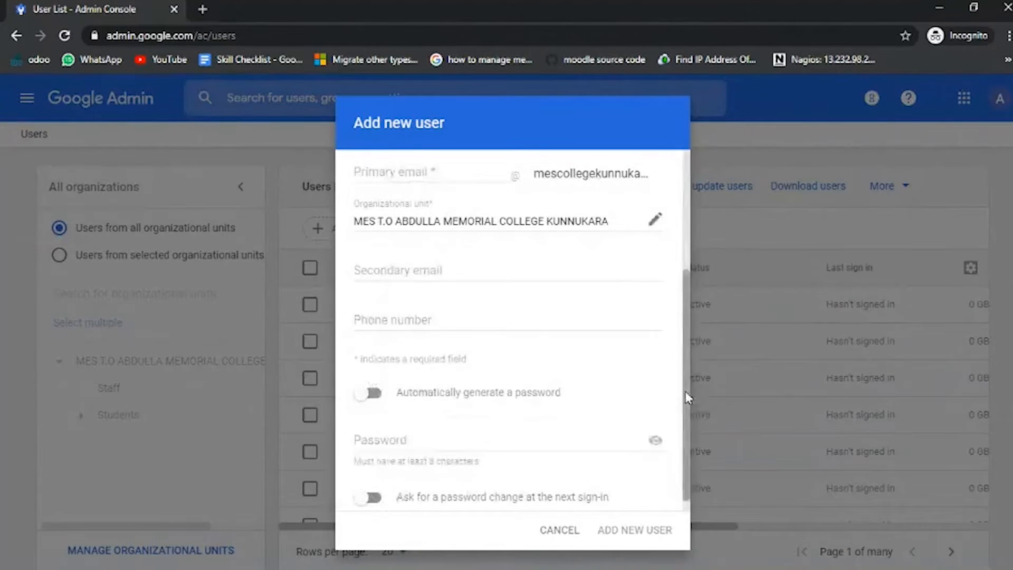
pyautogui.scroll(3, 685, 391)
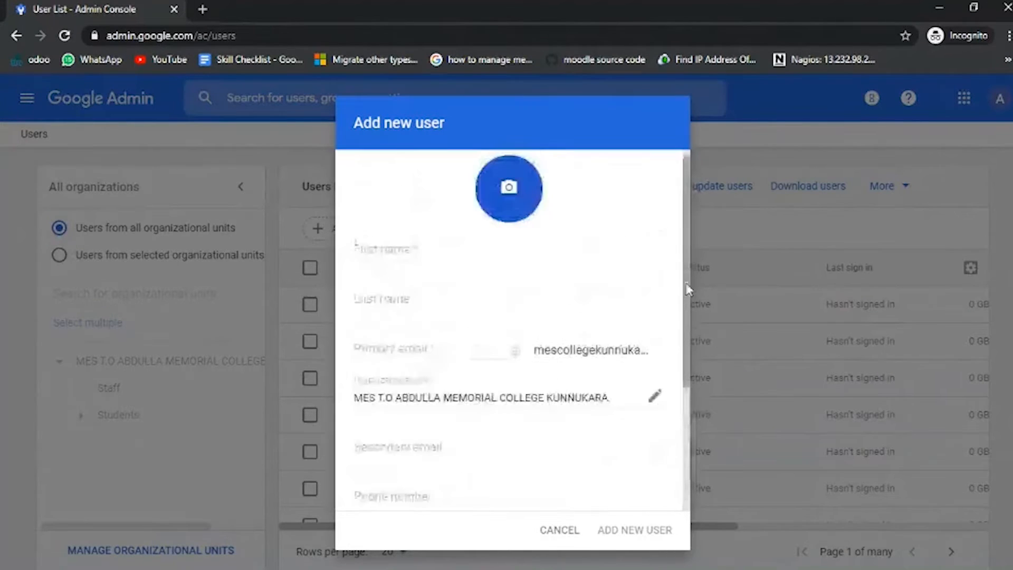
# Fill in the new user's first name, last name and primary email username.
pyautogui.click(378, 260)
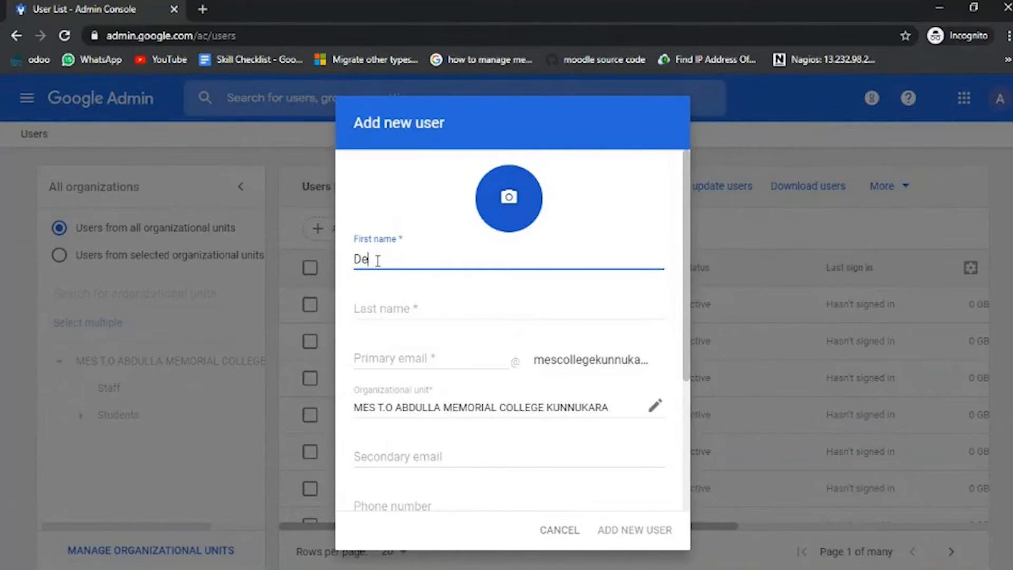
pyautogui.click(391, 302)
pyautogui.write('ys')
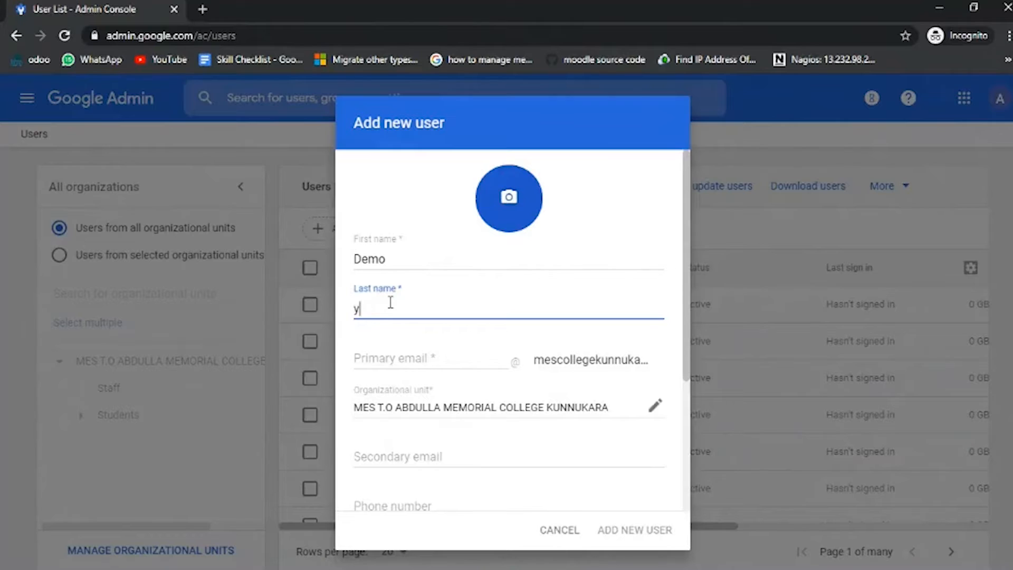
pyautogui.press('BackSpace')
pyautogui.write('user')
pyautogui.click(412, 355)
pyautogui.write('demouser')
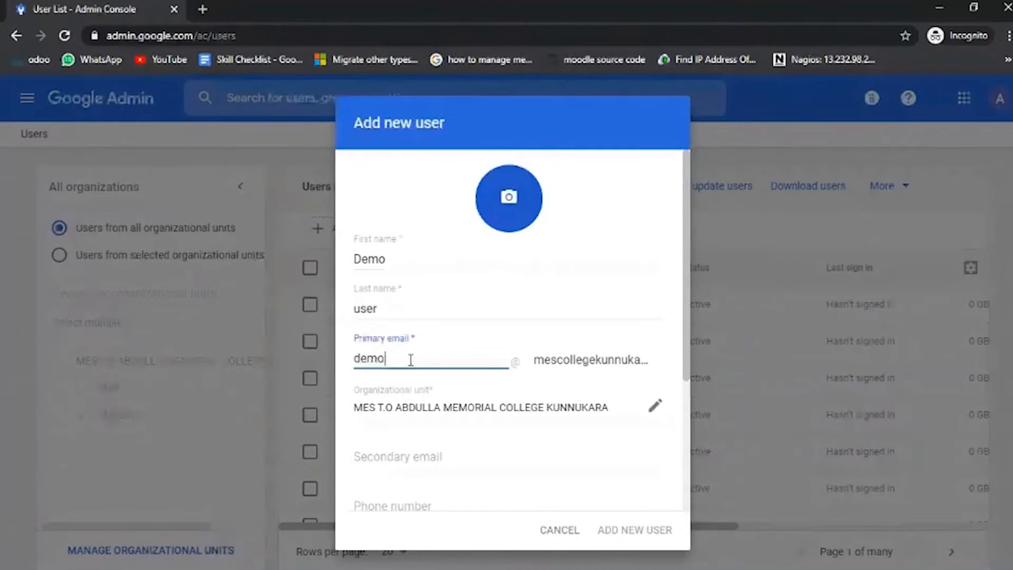
pyautogui.write('us')
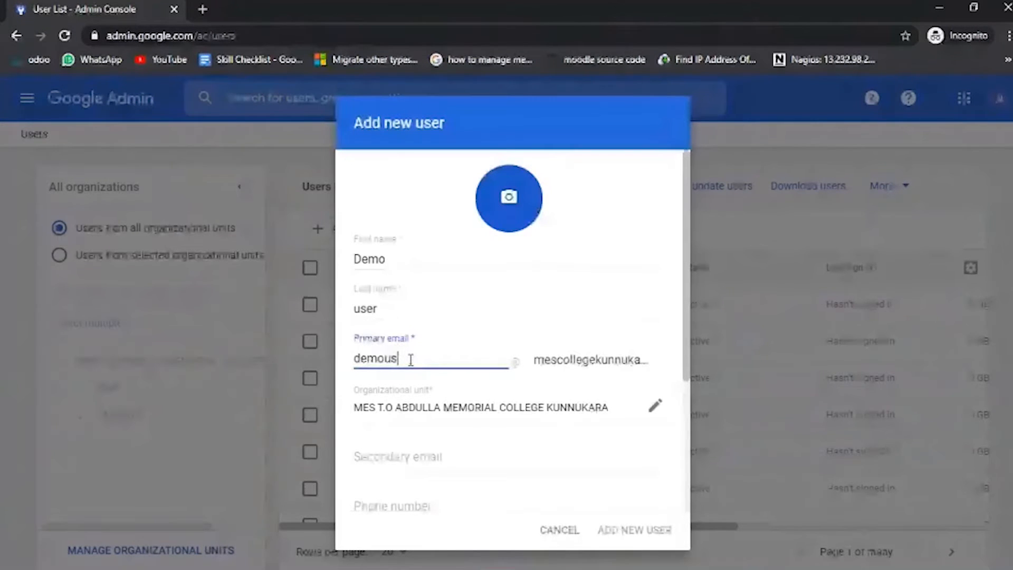
pyautogui.write('er')
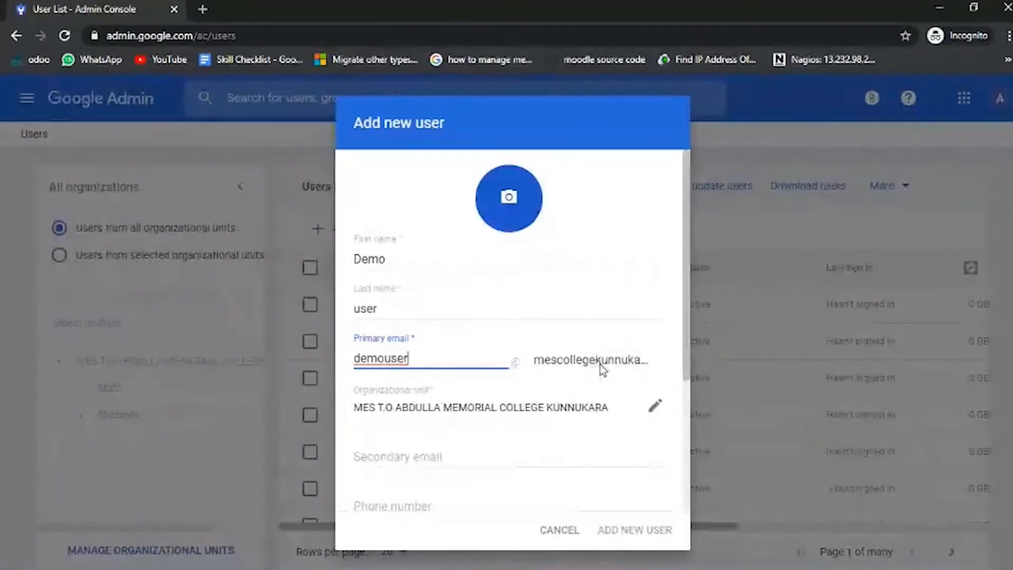
# Assign the new user to the top-level organizational unit MES T.O ABDULLA MEMORIAL COLLEGE KUNNUKARA.
pyautogui.moveTo(684, 356); pyautogui.dragTo(684, 380)
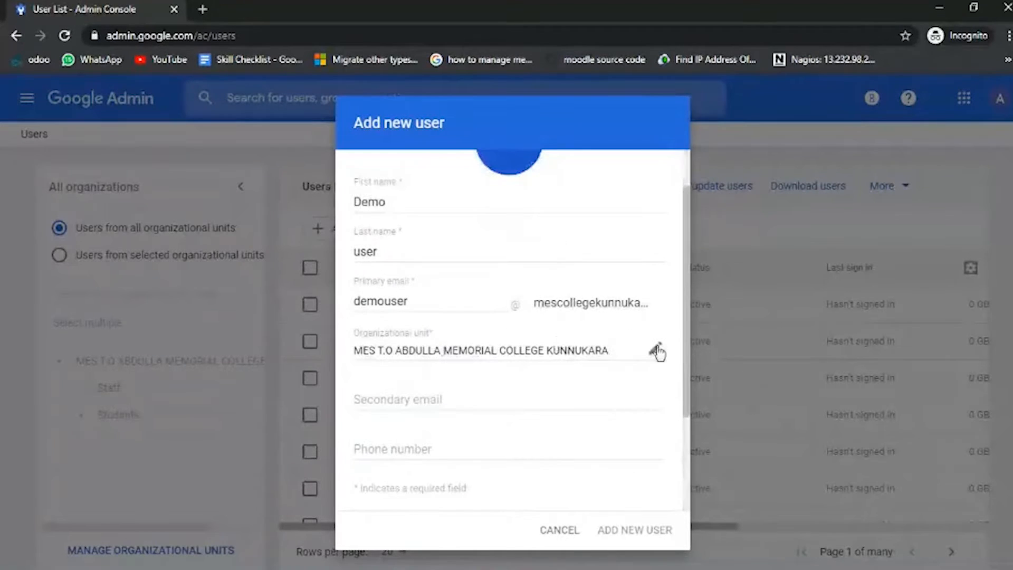
pyautogui.click(658, 350)
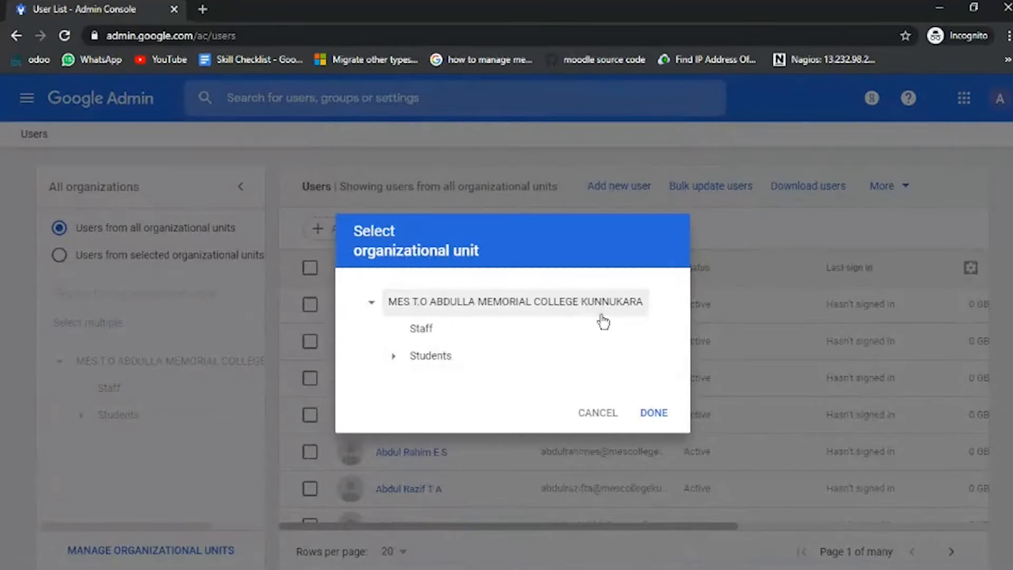
pyautogui.click(654, 412)
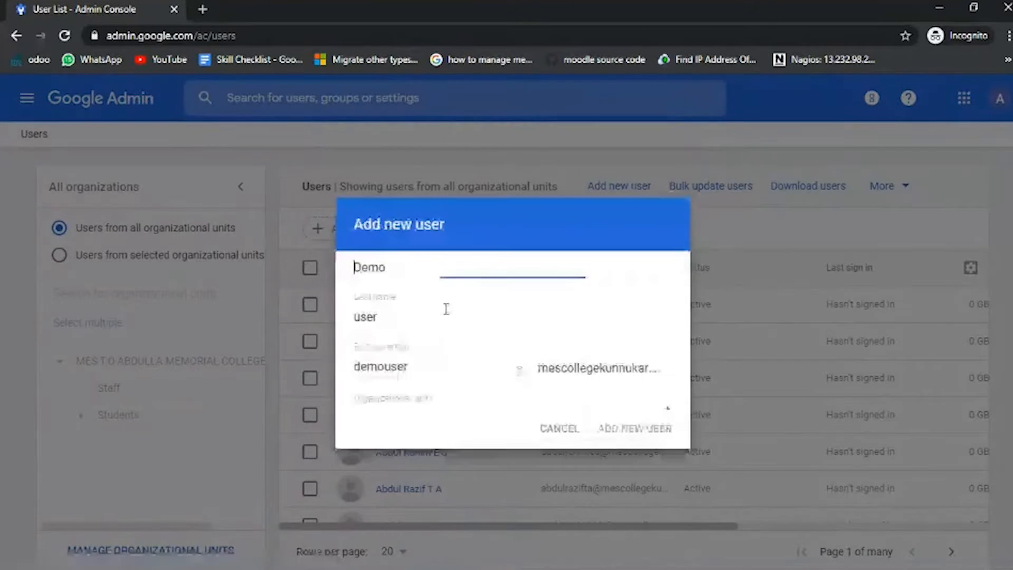
# Switch automatic password generation on and back off for the new user.
pyautogui.moveTo(682, 341); pyautogui.dragTo(674, 410)
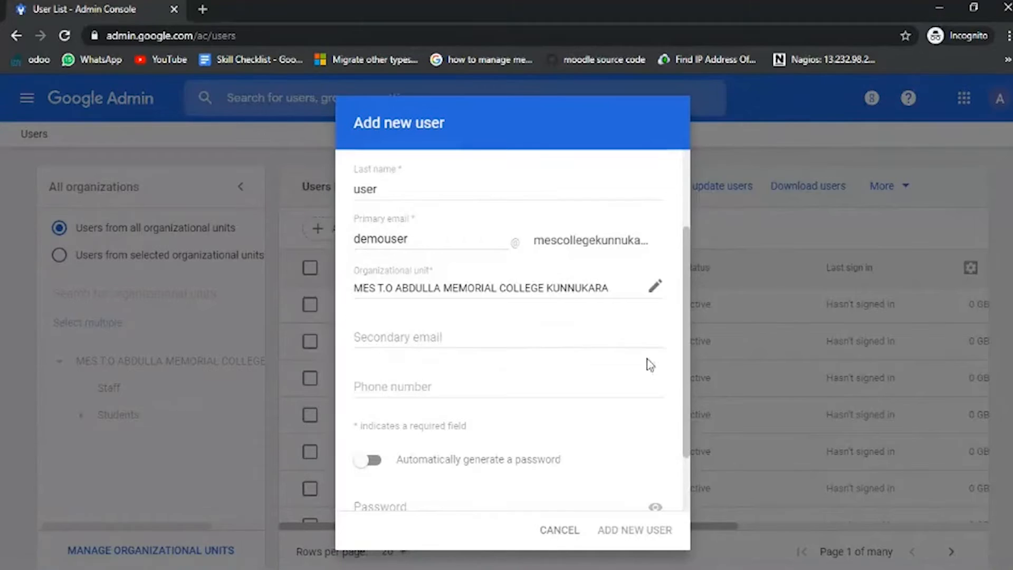
pyautogui.moveTo(686, 375); pyautogui.dragTo(686, 425)
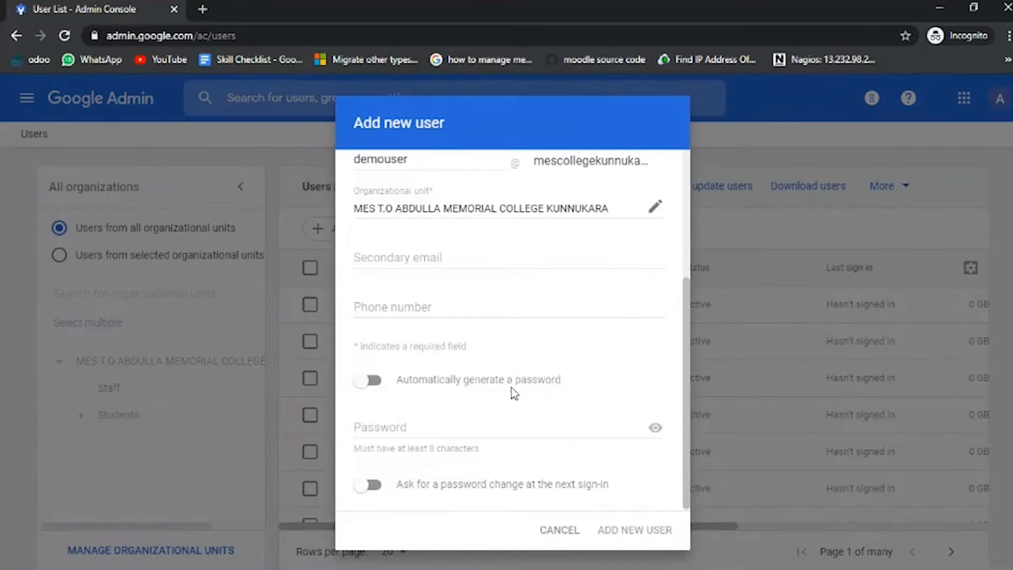
pyautogui.click(367, 390)
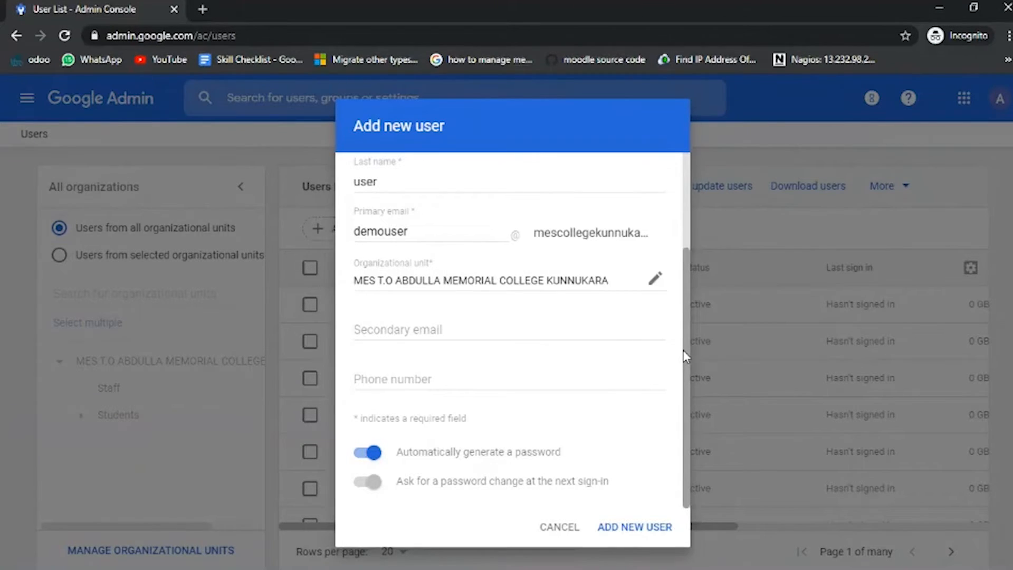
pyautogui.click(372, 452)
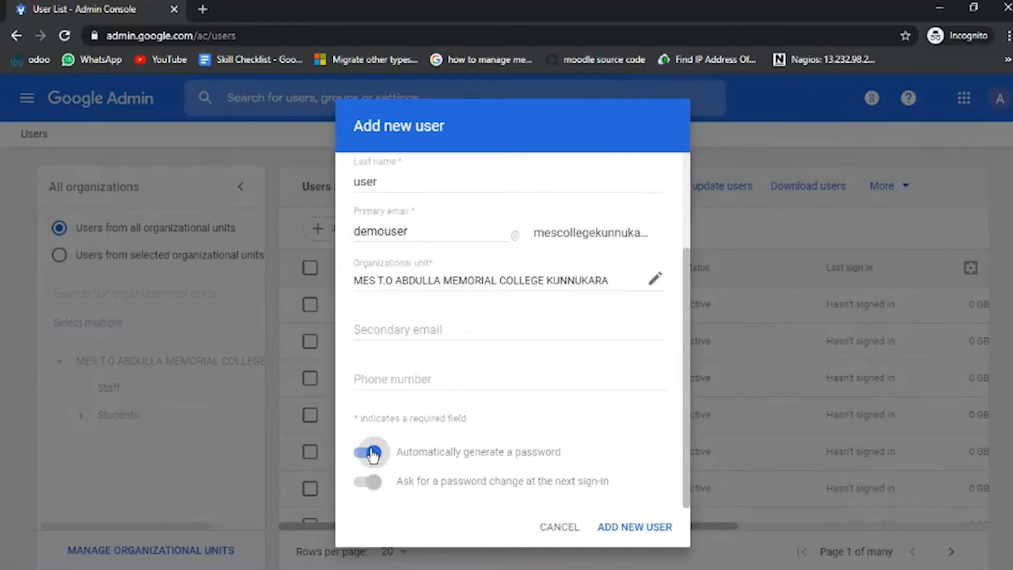
pyautogui.scroll(-1, 687, 395)
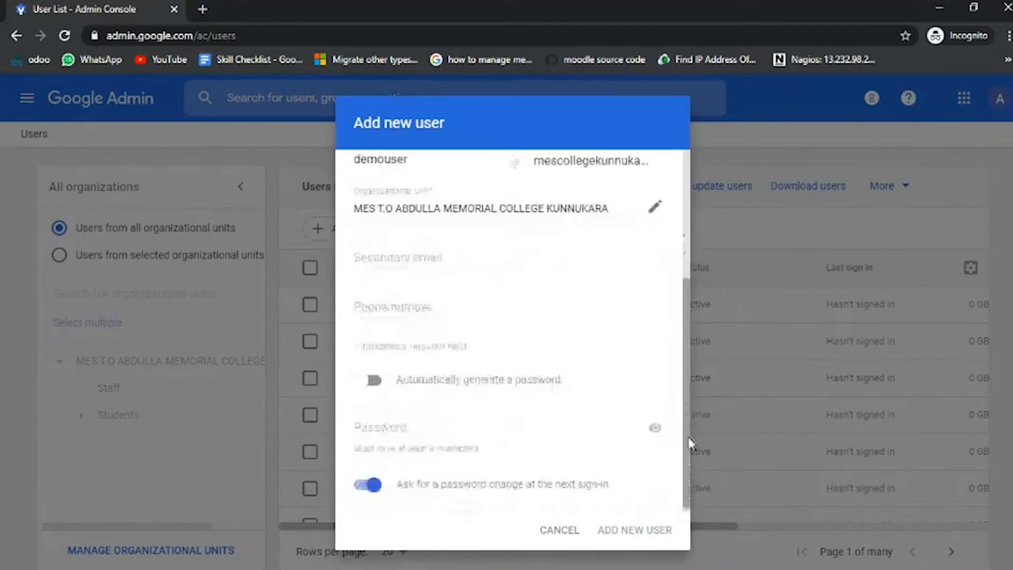
# Enter a manually chosen password of at least 8 characters in the new user's password field.
pyautogui.click(393, 428)
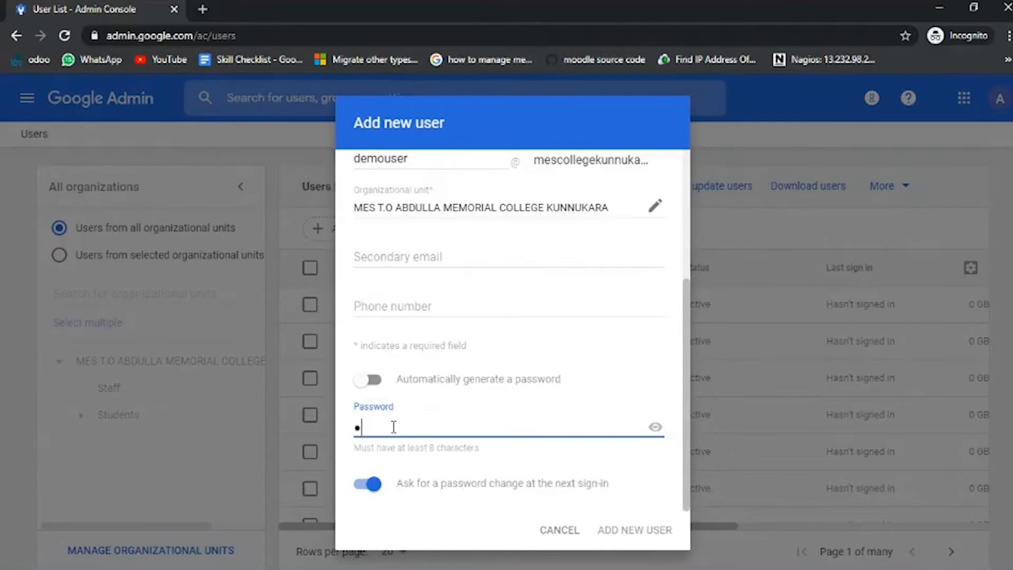
pyautogui.write('•••••')
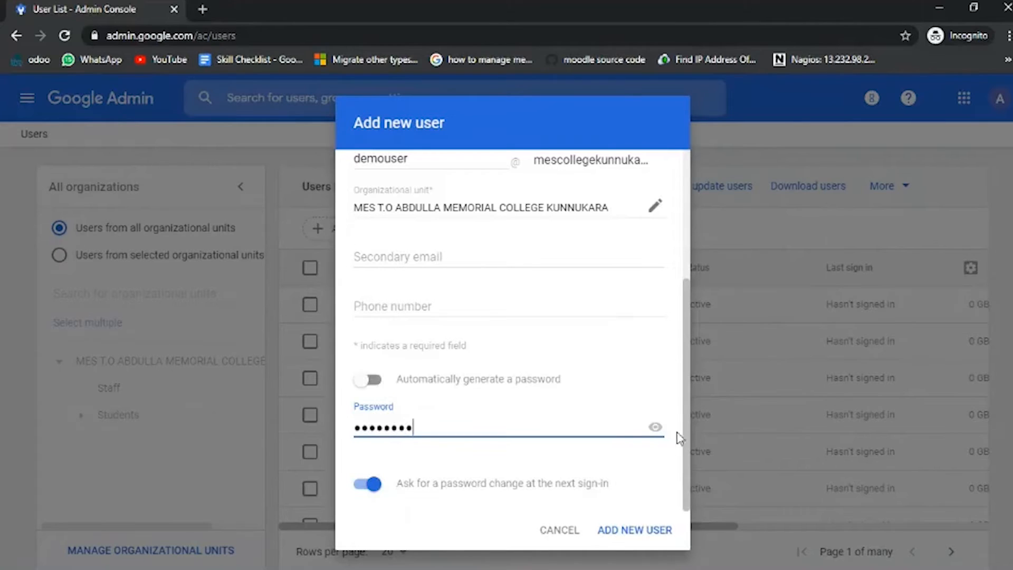
pyautogui.click(685, 449)
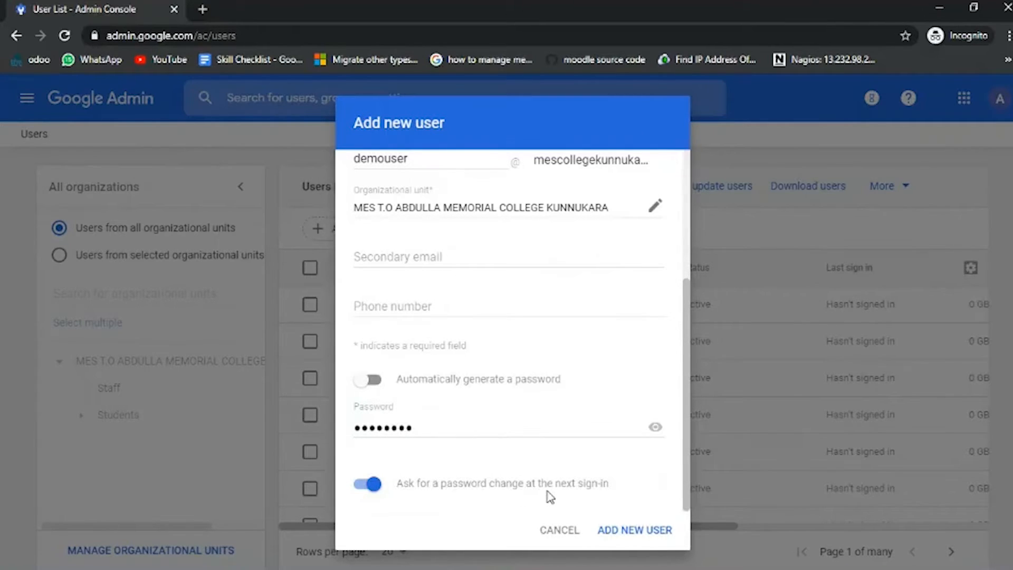
# Disable the password change request at the next sign-in and submit the new user.
pyautogui.click(374, 485)
pyautogui.moveTo(417, 428); pyautogui.dragTo(353, 427)
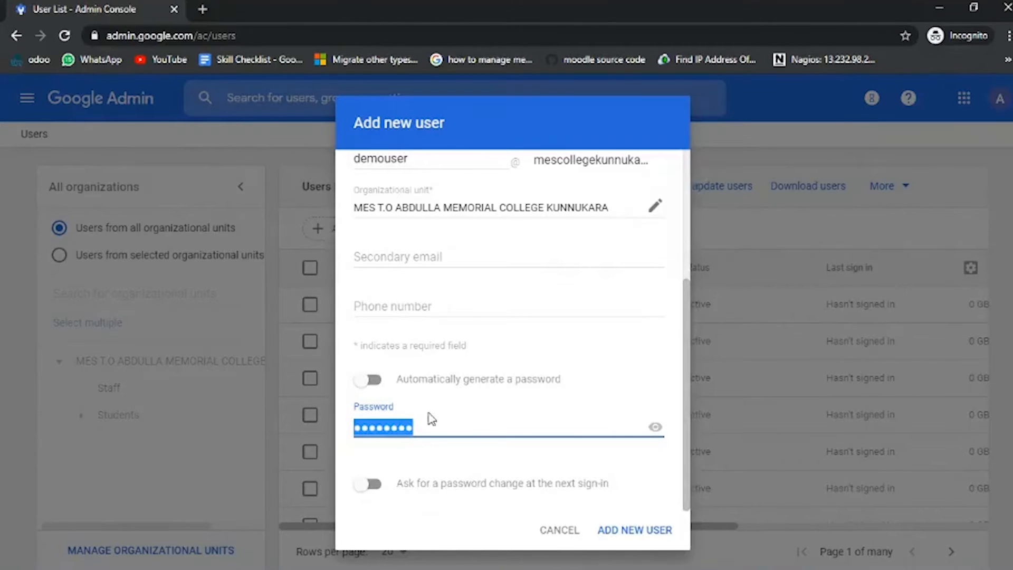
pyautogui.click(687, 435)
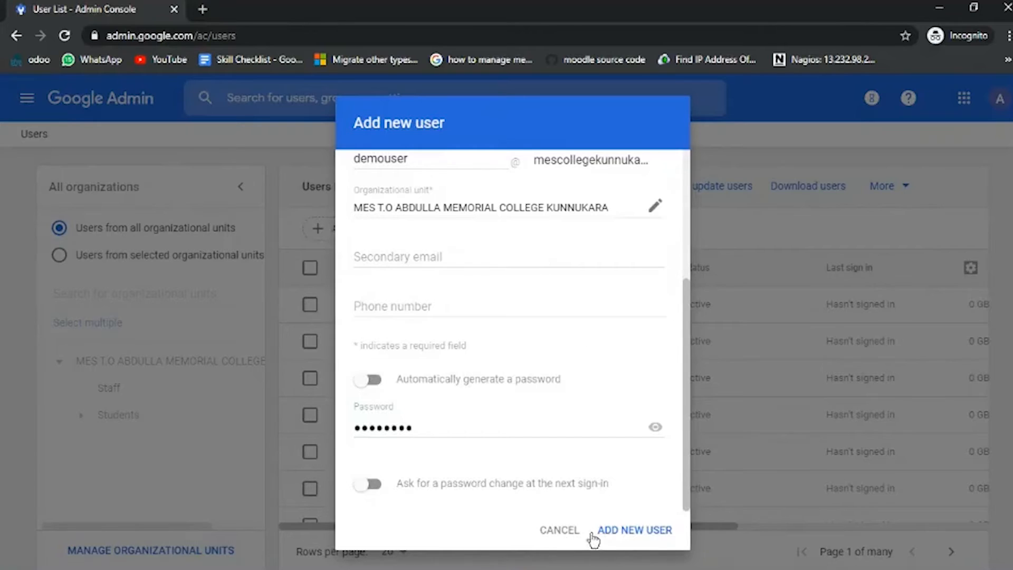
pyautogui.click(639, 537)
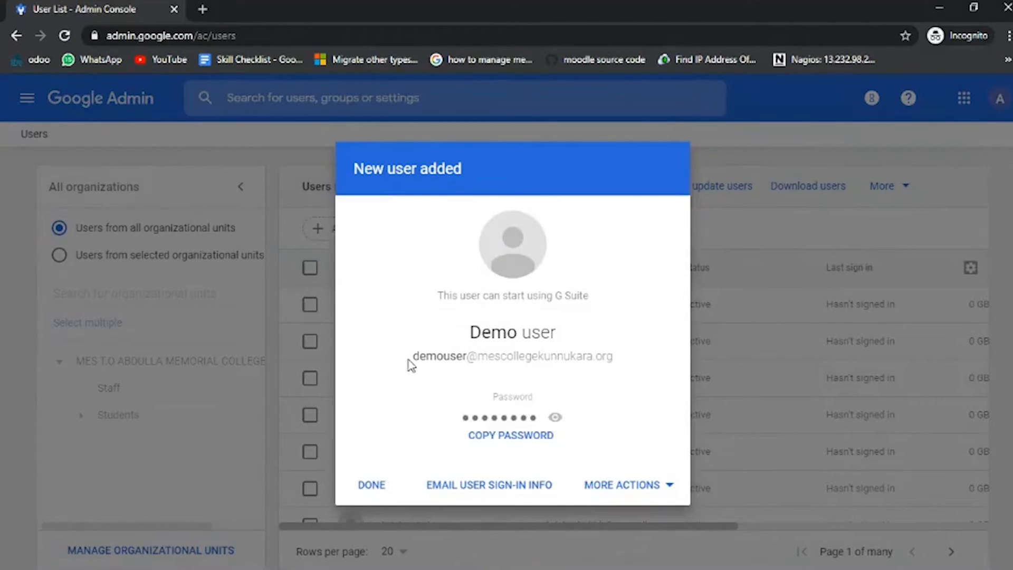
# Highlight the new user's email address, and reveal and hide the account password to check it.
pyautogui.moveTo(411, 358); pyautogui.dragTo(631, 377)
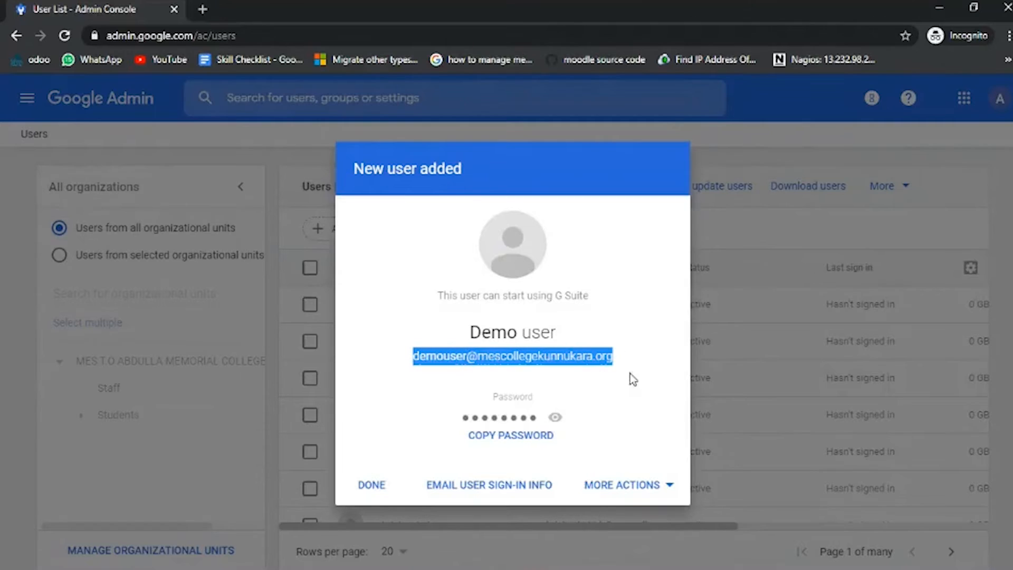
pyautogui.click(557, 420)
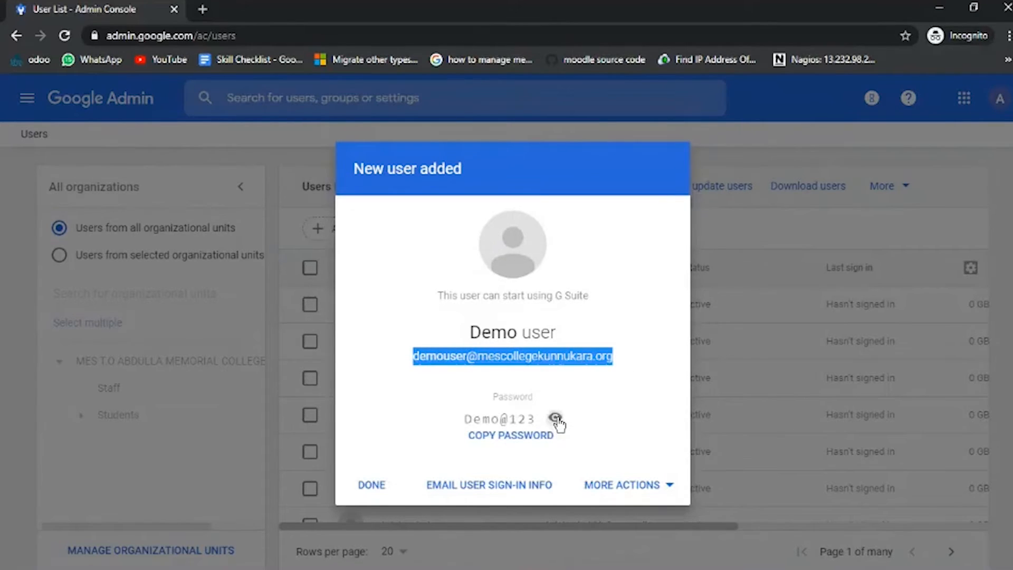
pyautogui.click(556, 419)
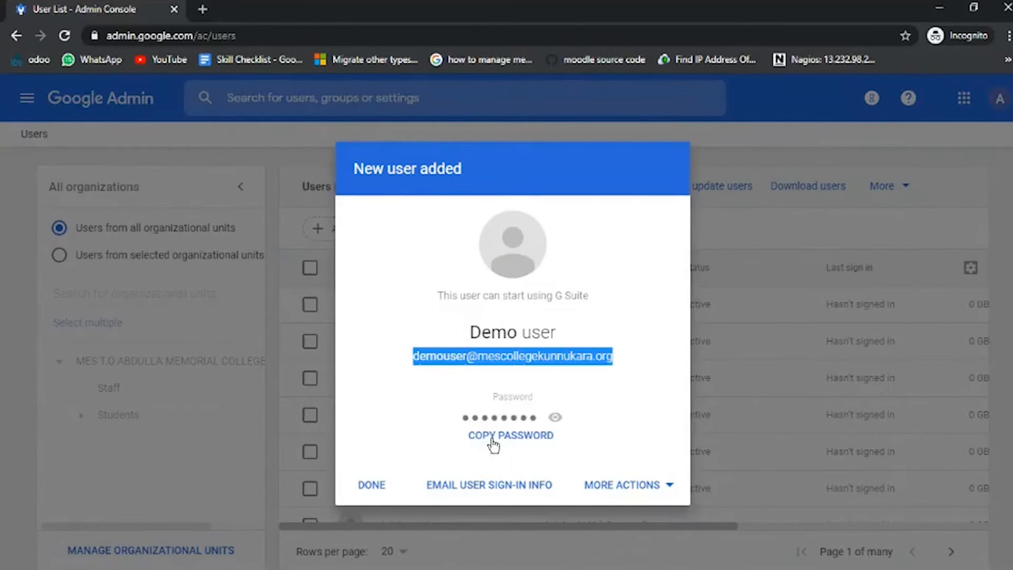
# View the additional actions offered for the new user and close the confirmation dialog.
pyautogui.click(634, 490)
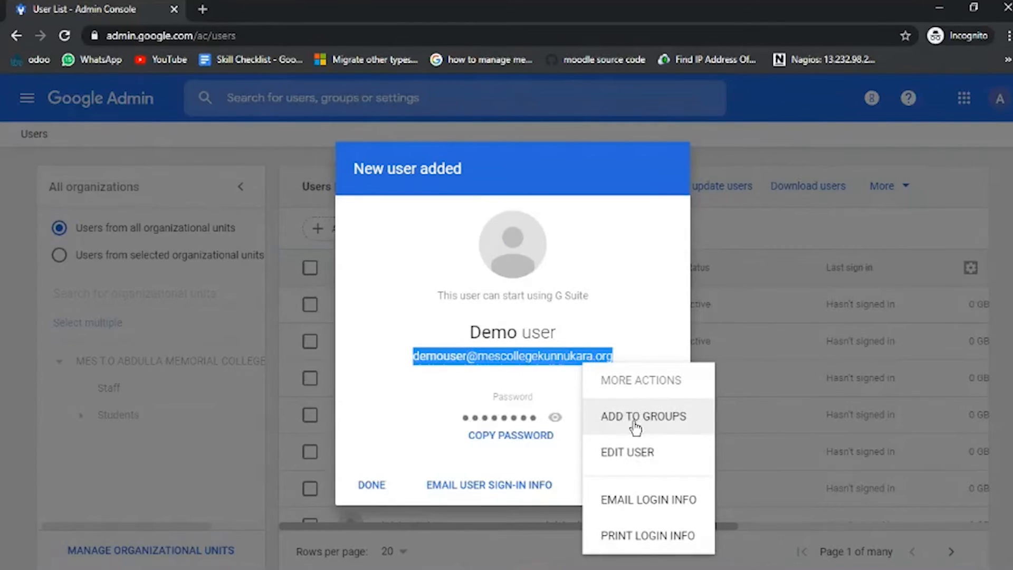
pyautogui.click(637, 344)
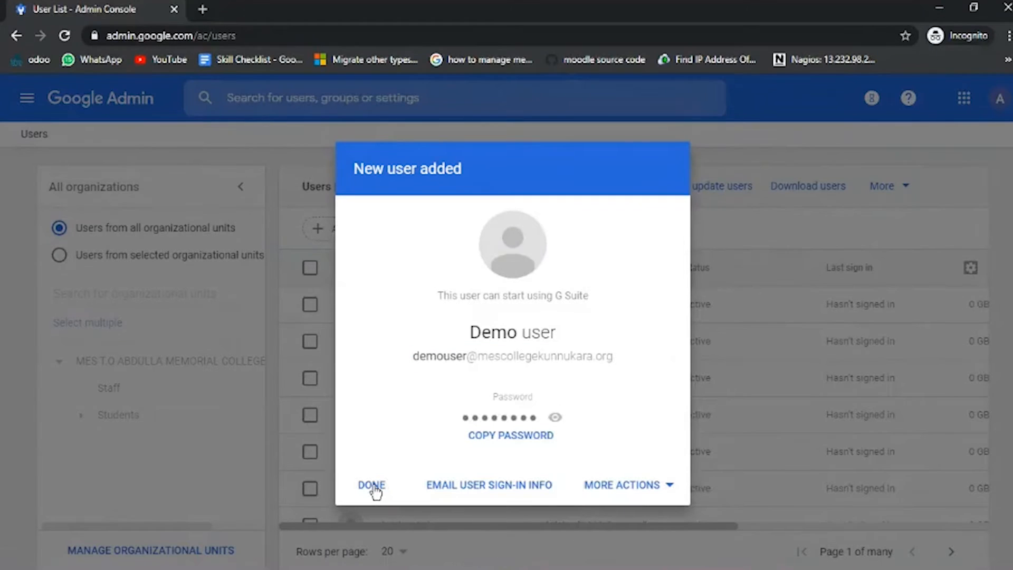
pyautogui.click(370, 485)
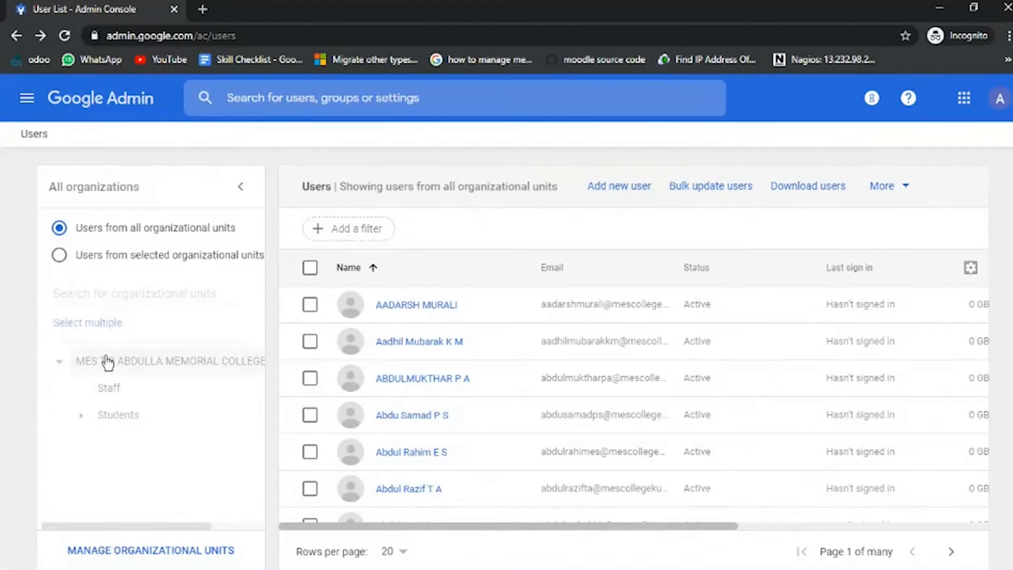
# Open the Demo user's profile from the college's top organizational unit and review its security, groups, roles, apps and devices sections.
pyautogui.click(137, 363)
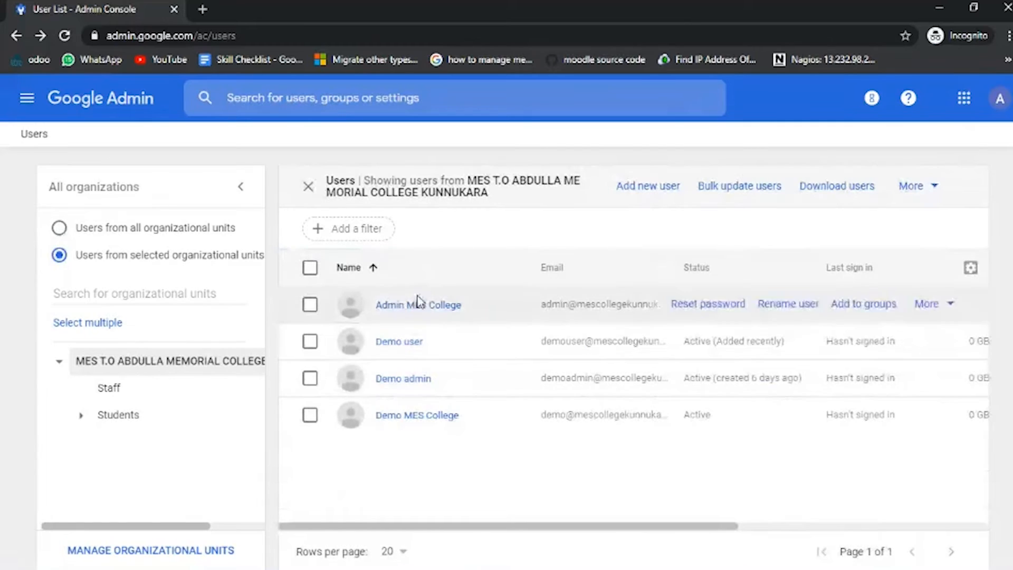
pyautogui.click(399, 349)
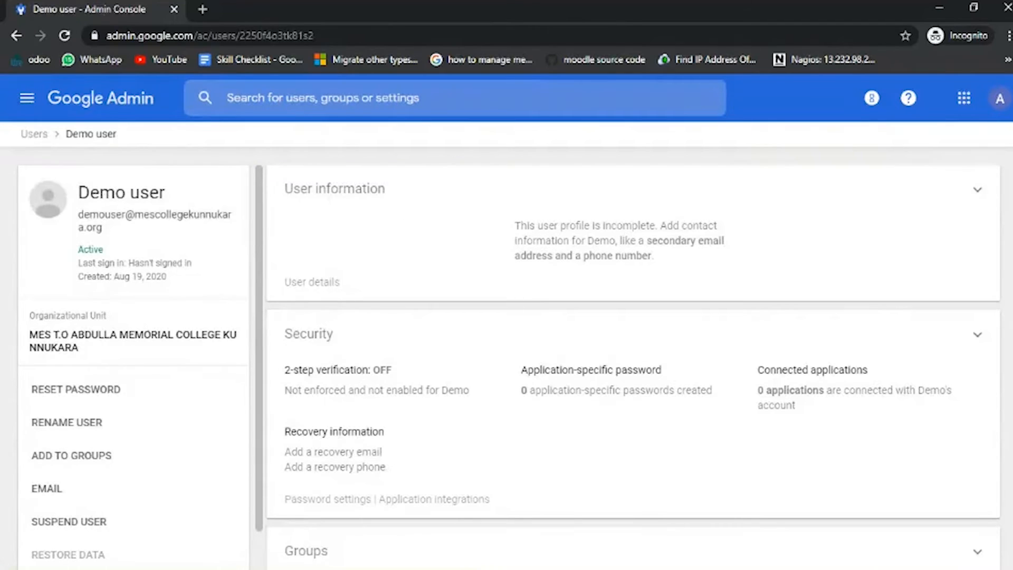
pyautogui.scroll(-3, 633, 359)
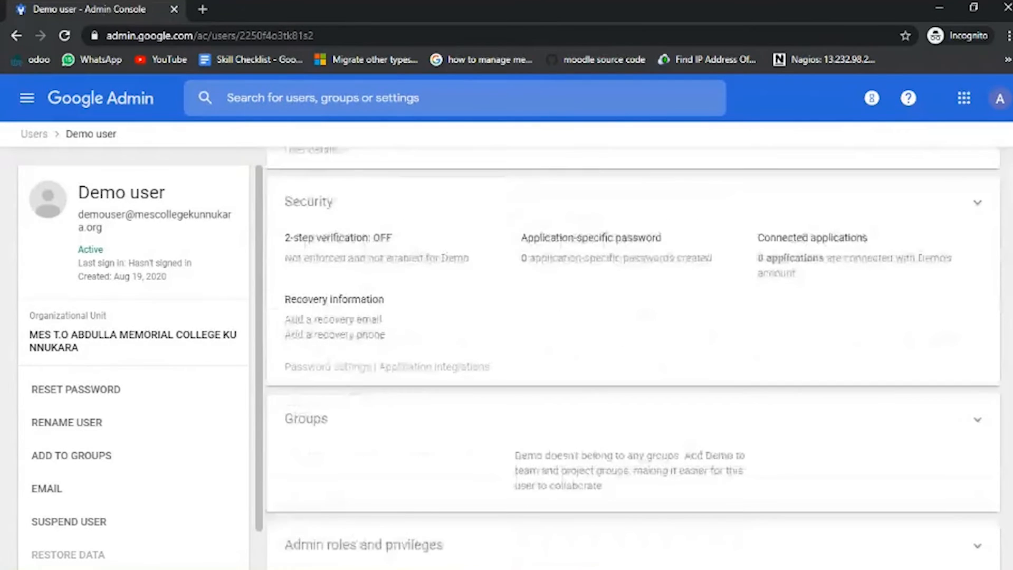
pyautogui.scroll(-2, 633, 359)
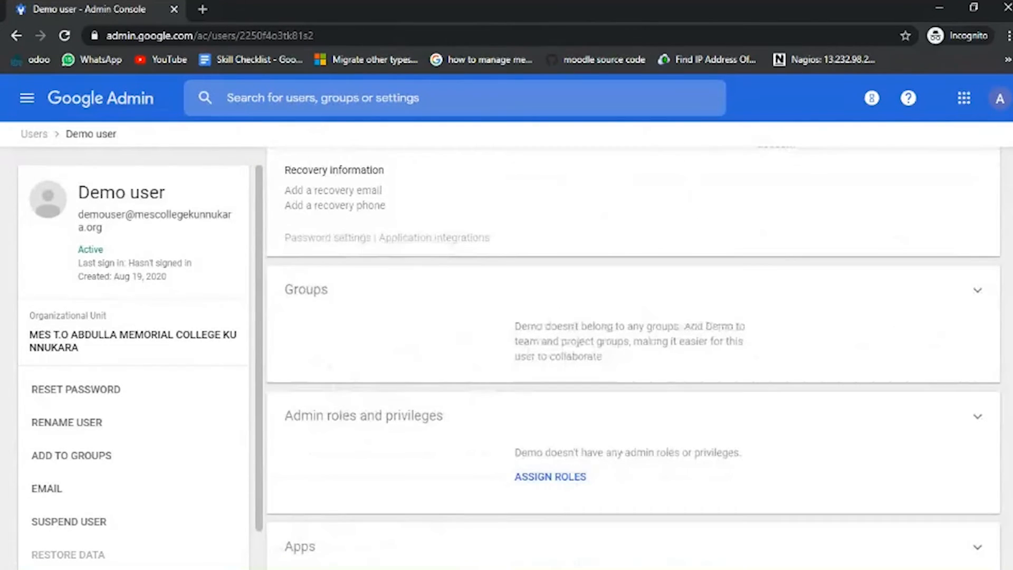
pyautogui.scroll(-3, 323, 269)
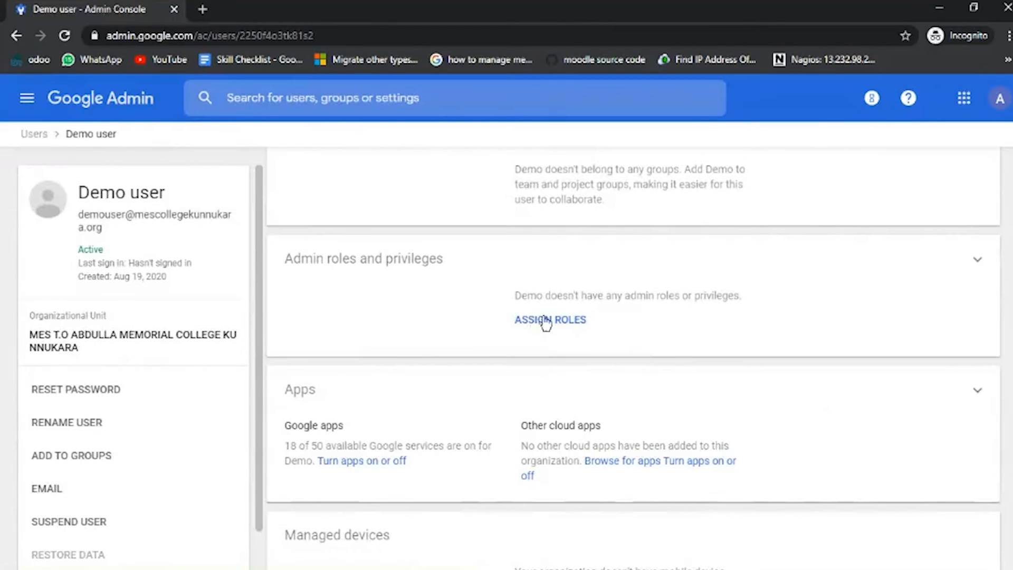
pyautogui.scroll(-3, 962, 347)
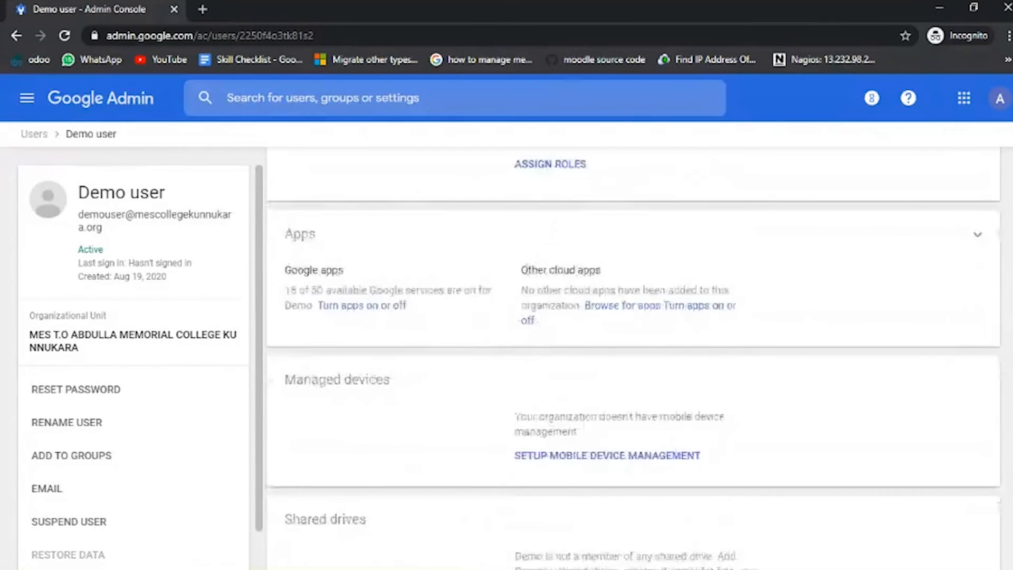
pyautogui.scroll(-3, 633, 358)
pyautogui.scroll(12, 634, 357)
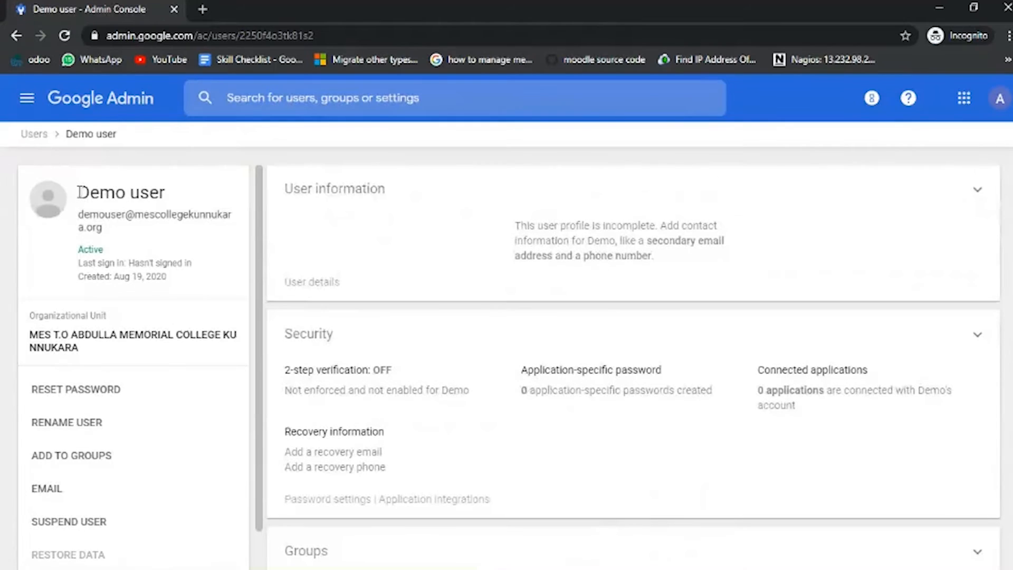
# Highlight the Demo user's name, email address and account creation date in the profile summary.
pyautogui.moveTo(79, 191); pyautogui.dragTo(166, 193)
pyautogui.moveTo(77, 216); pyautogui.dragTo(166, 277)
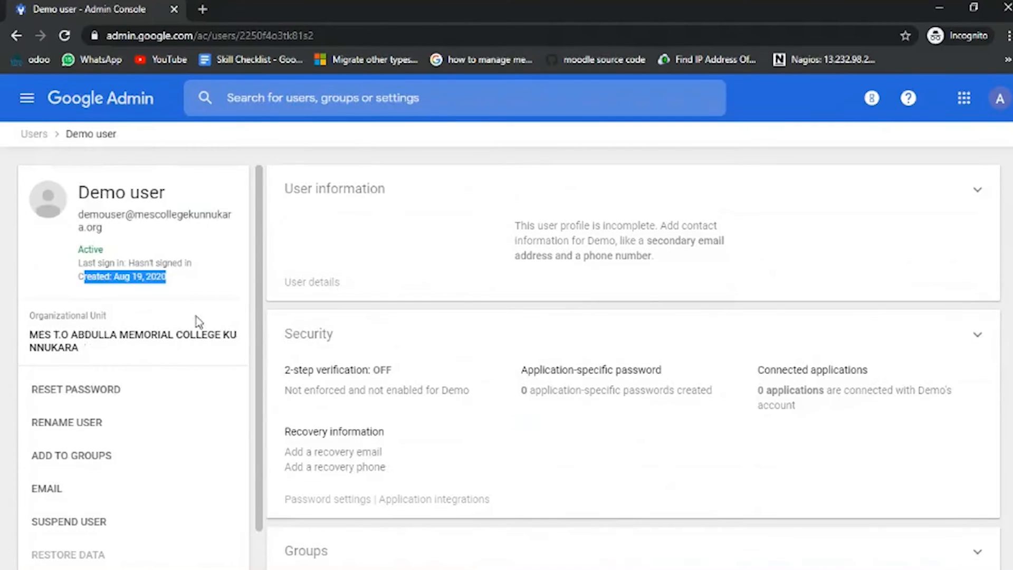
pyautogui.moveTo(259, 314); pyautogui.dragTo(263, 361)
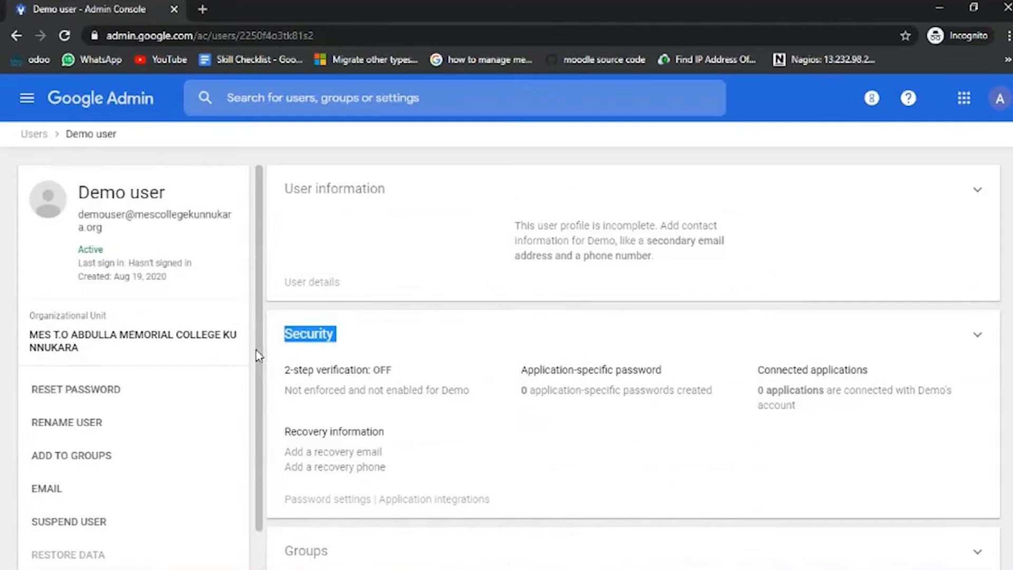
pyautogui.click(249, 355)
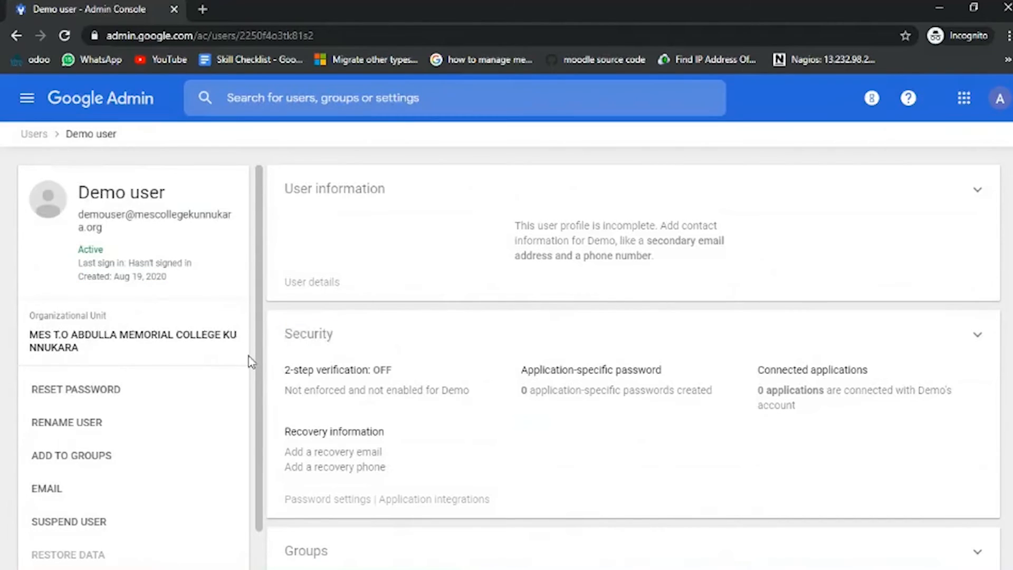
# Review the Reset password and Rename user dialogs for the Demo user, cancelling each without making changes.
pyautogui.scroll(-1, 251, 362)
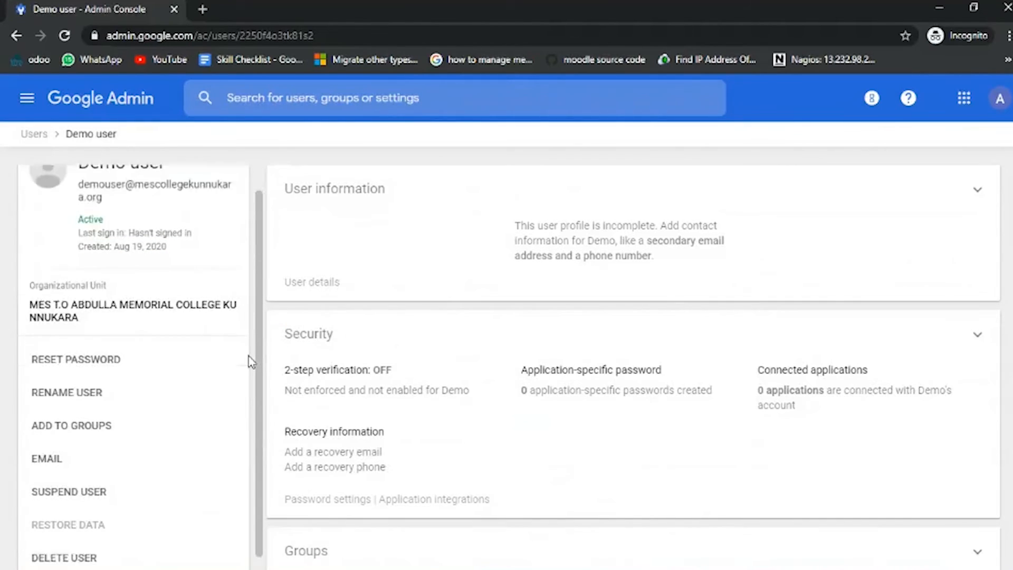
pyautogui.scroll(-1, 251, 362)
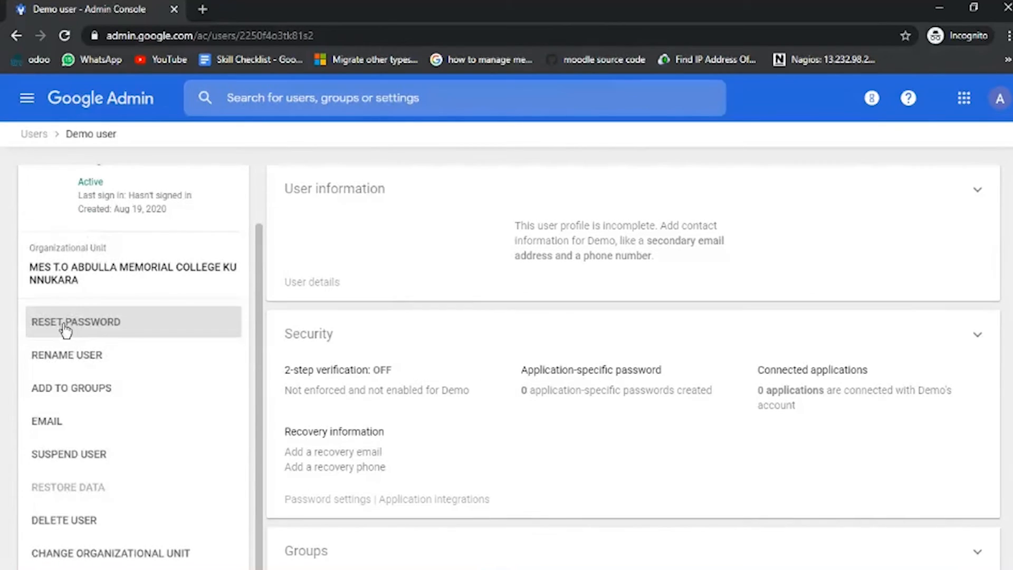
pyautogui.click(119, 330)
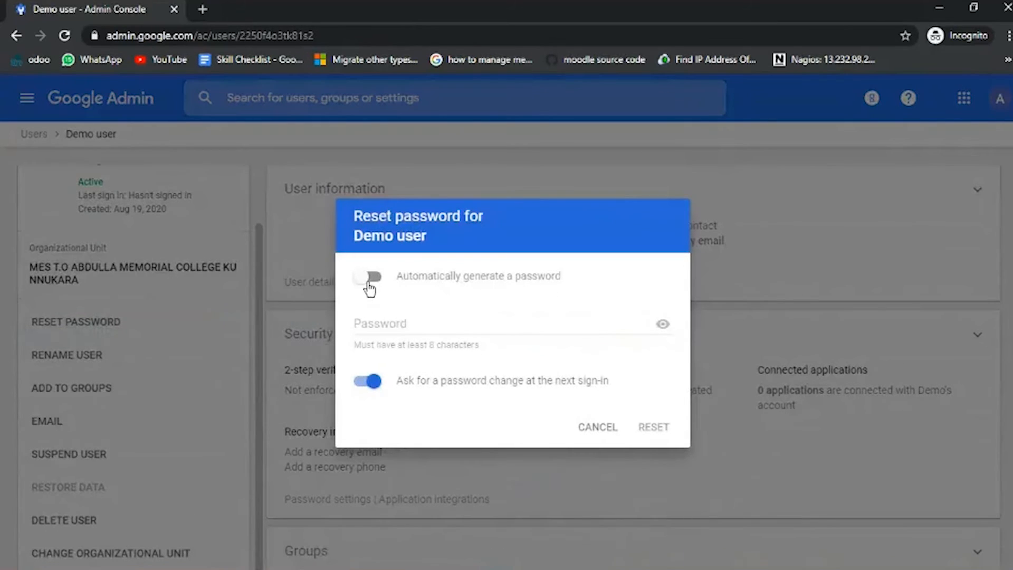
pyautogui.click(405, 327)
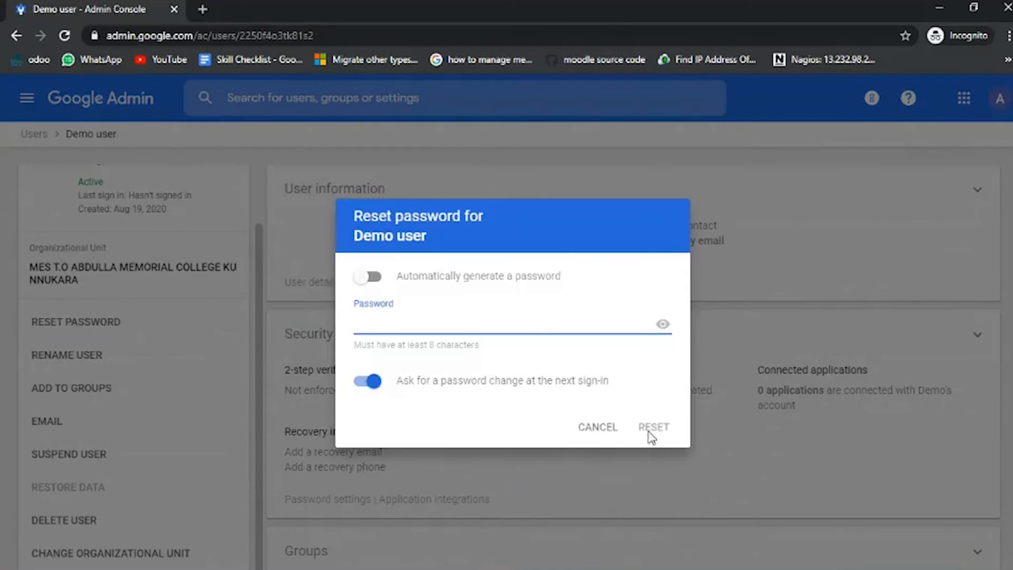
pyautogui.click(598, 428)
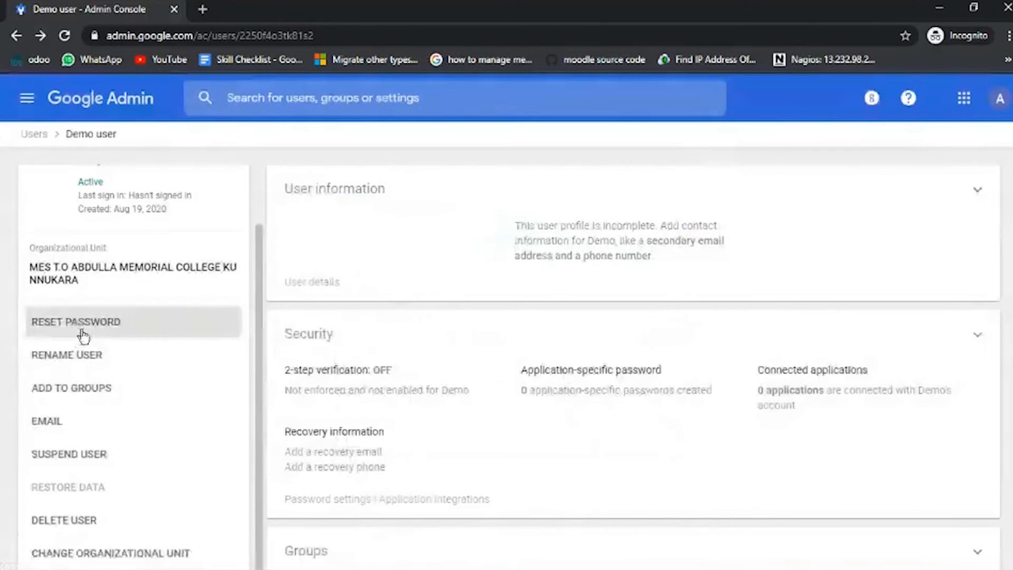
pyautogui.click(64, 363)
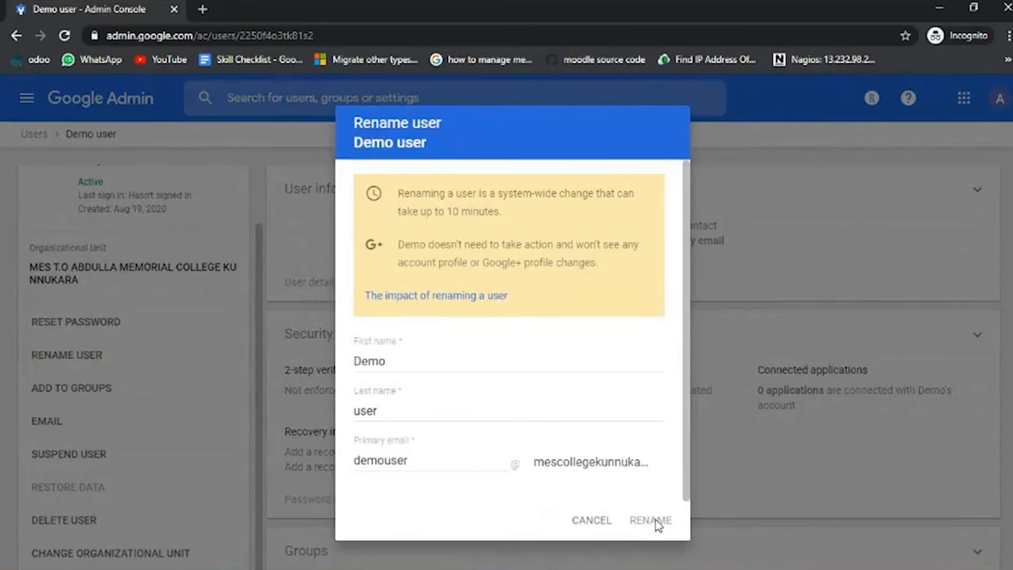
pyautogui.click(592, 519)
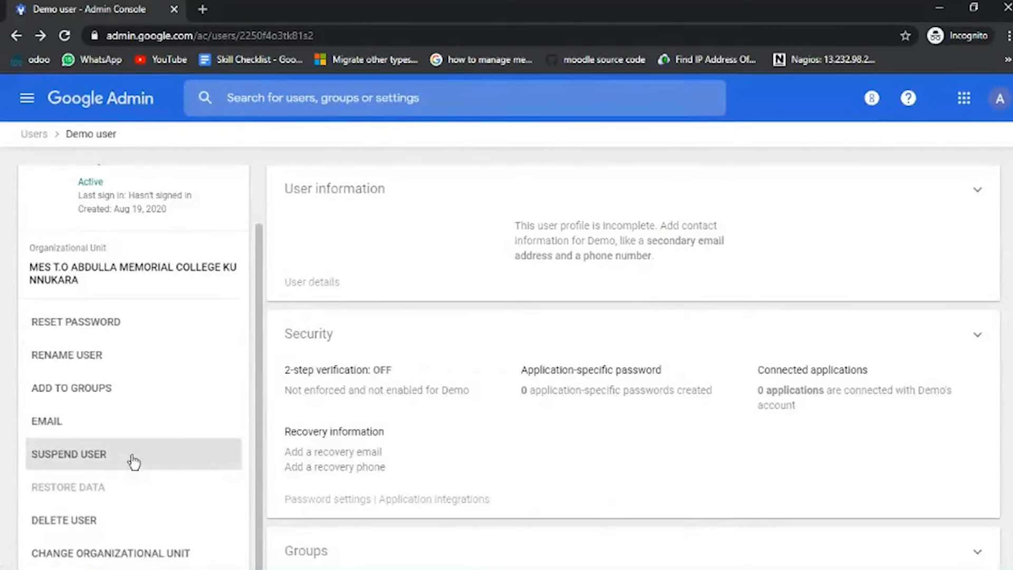
# Review the Suspend user and Add to groups dialogs for the Demo user and cancel both.
pyautogui.click(82, 458)
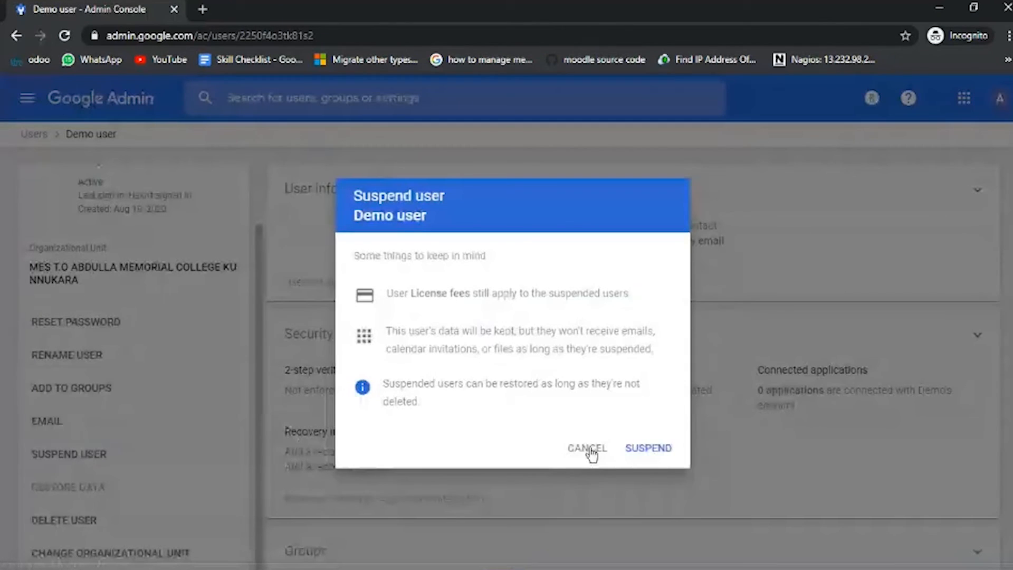
pyautogui.click(590, 448)
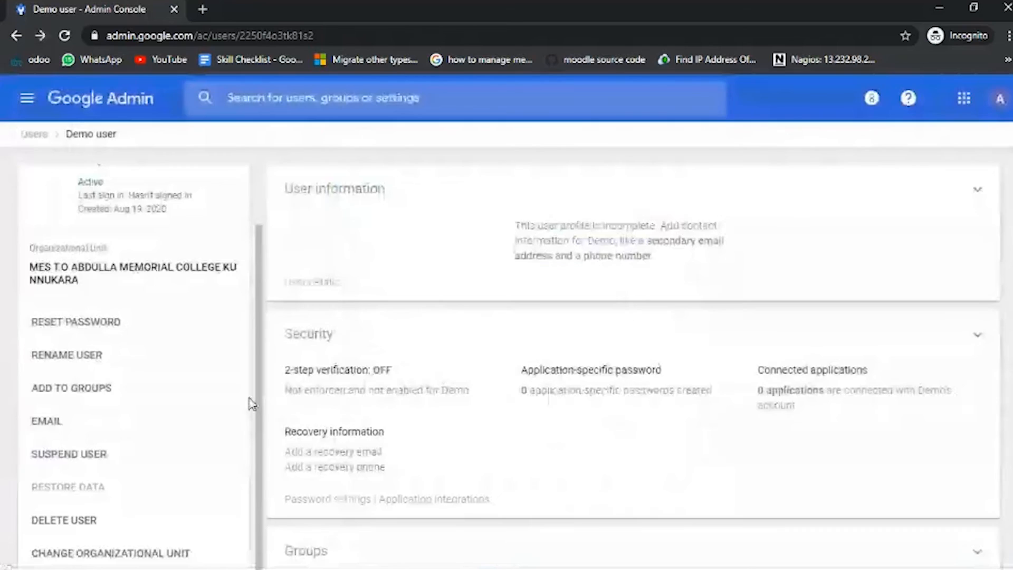
pyautogui.click(246, 395)
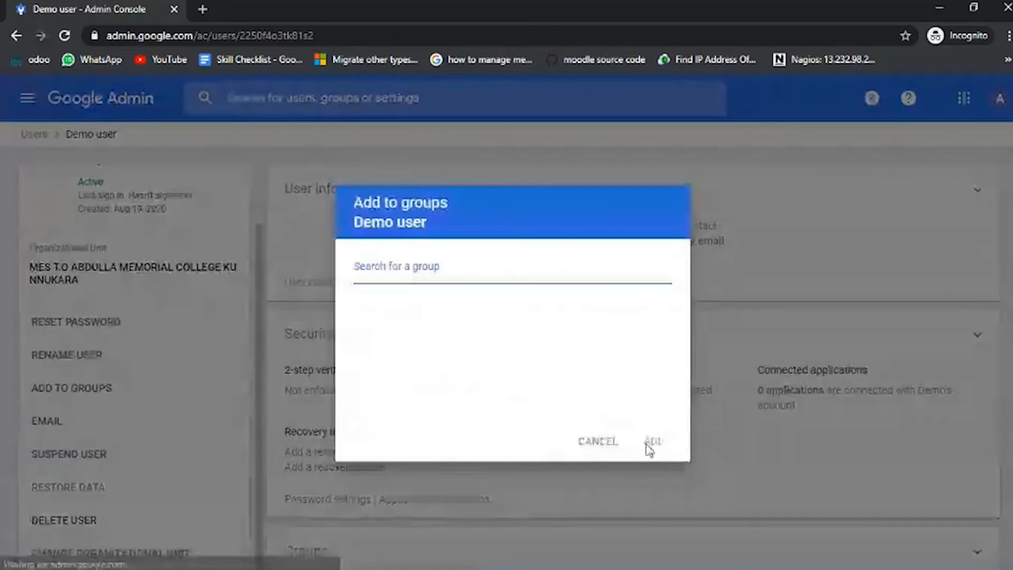
pyautogui.click(602, 441)
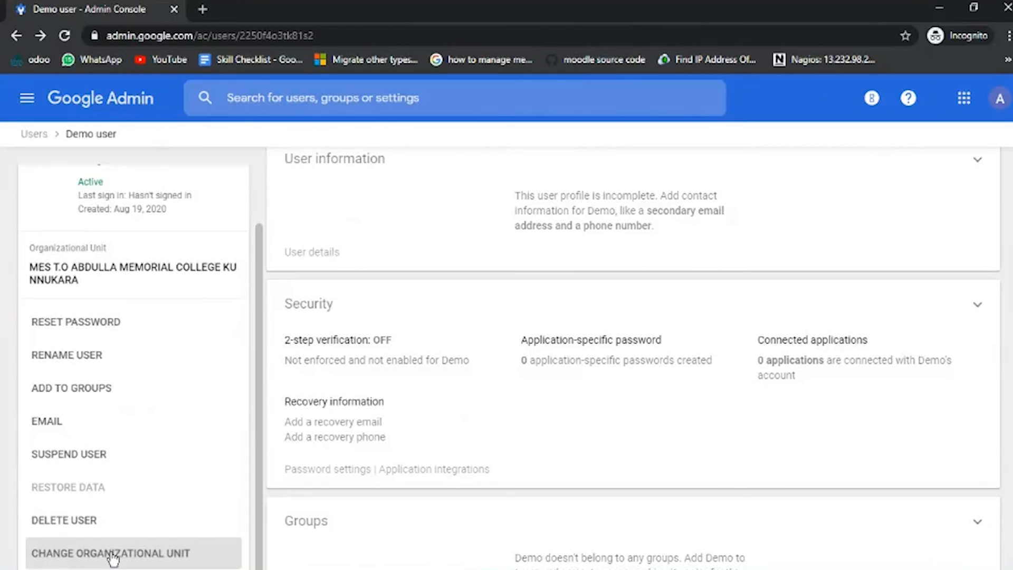
# Delete the Demo user with the Don't transfer data option, and list the users in the college's top organizational unit.
pyautogui.click(55, 524)
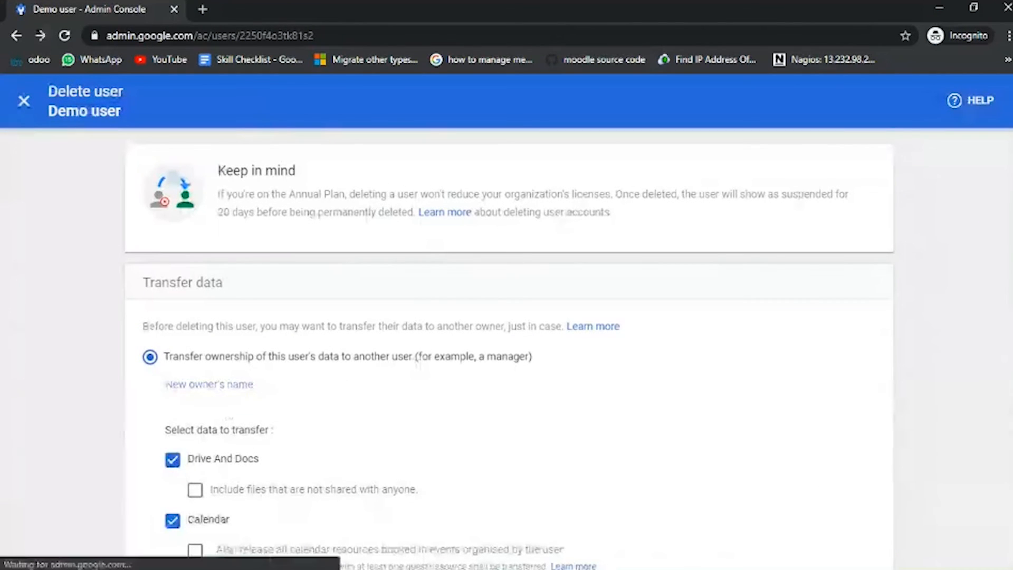
pyautogui.scroll(-2, 148, 274)
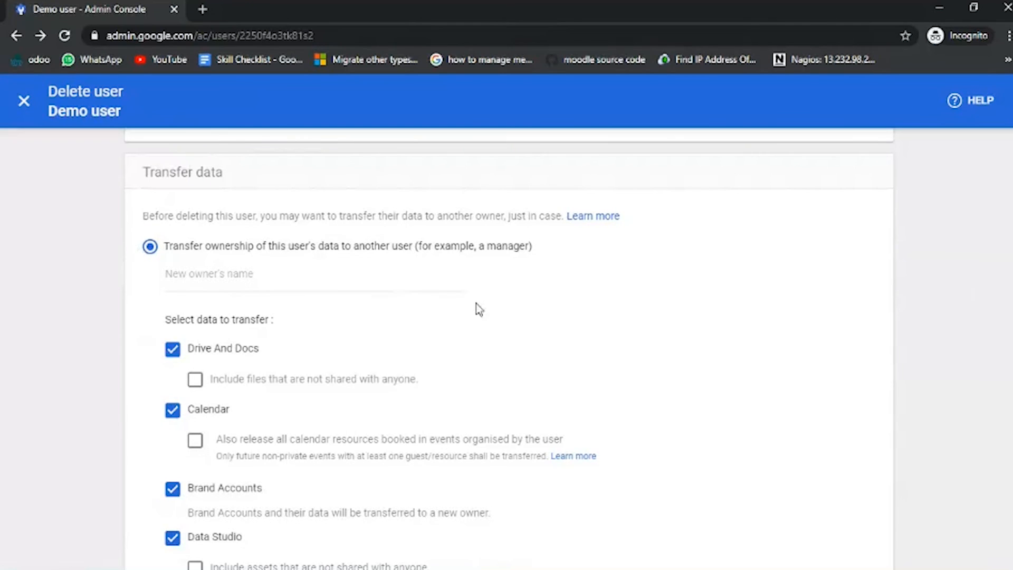
pyautogui.scroll(-3, 137, 423)
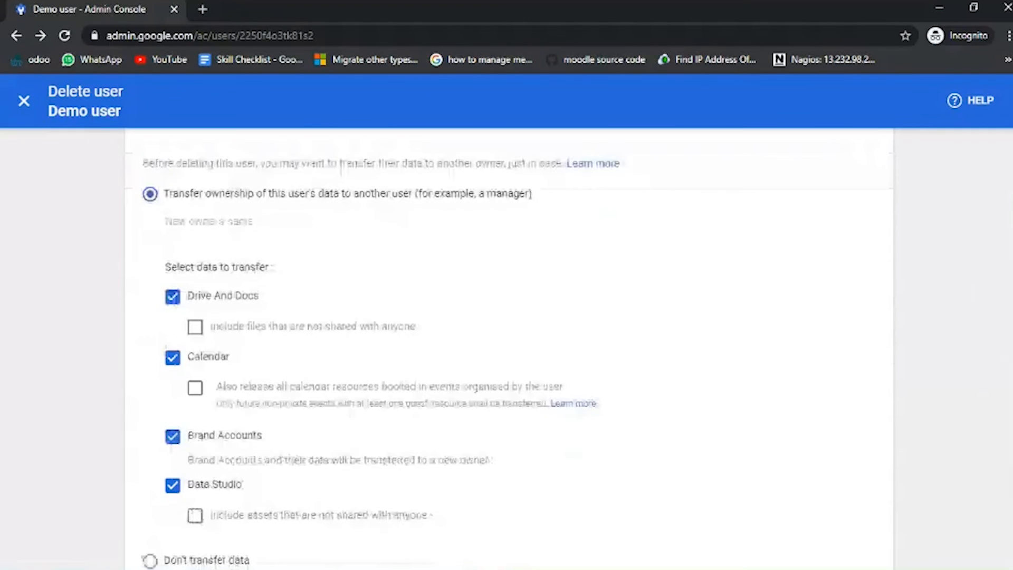
pyautogui.click(151, 434)
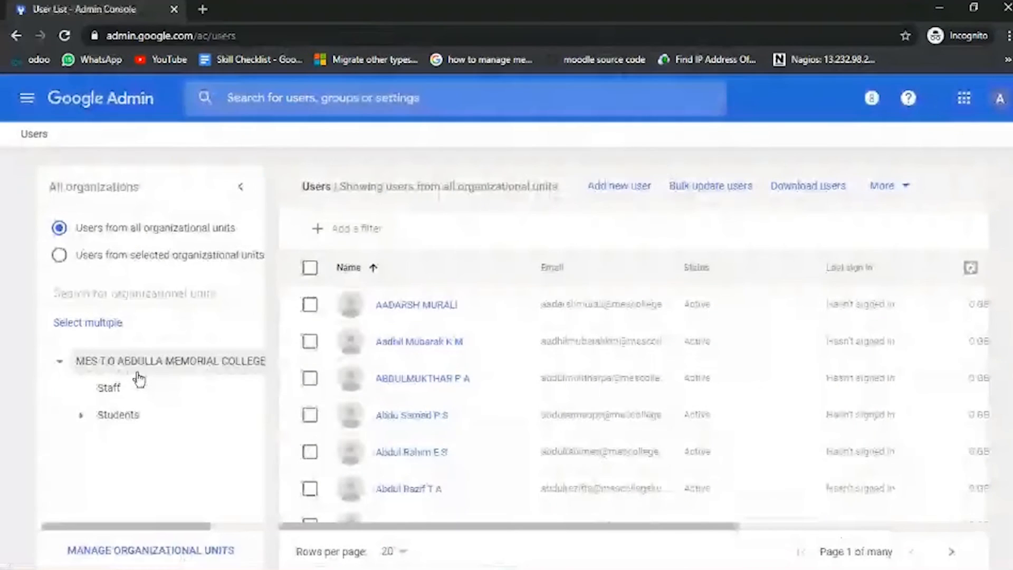
pyautogui.click(139, 372)
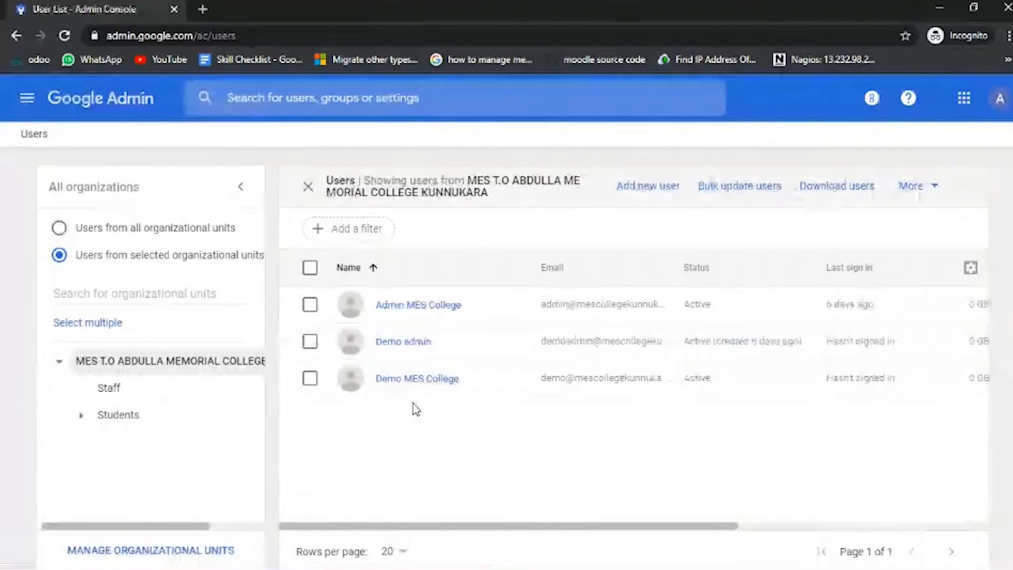
# Return to the Admin console's home page.
pyautogui.click(27, 98)
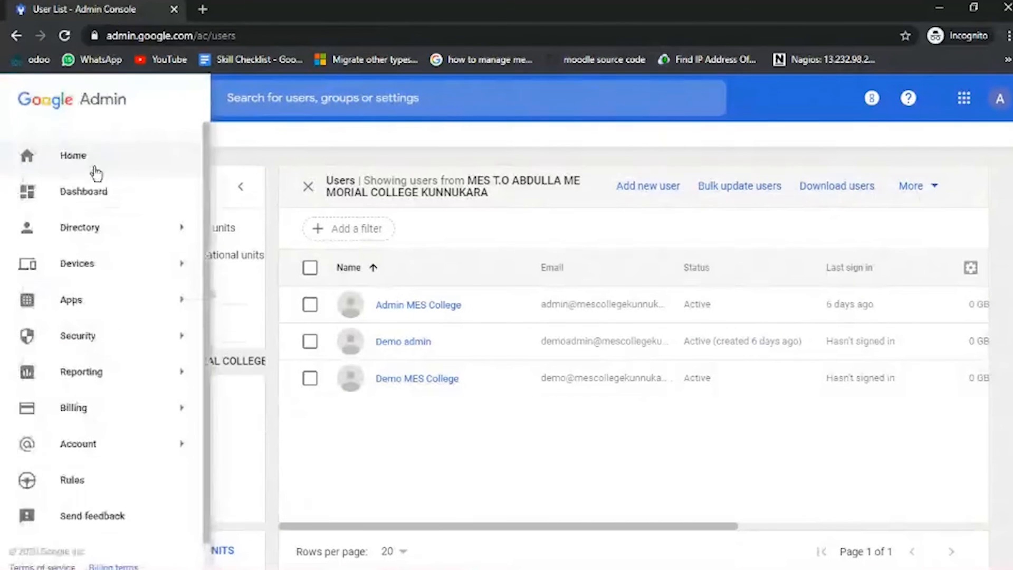
pyautogui.moveTo(90, 219)
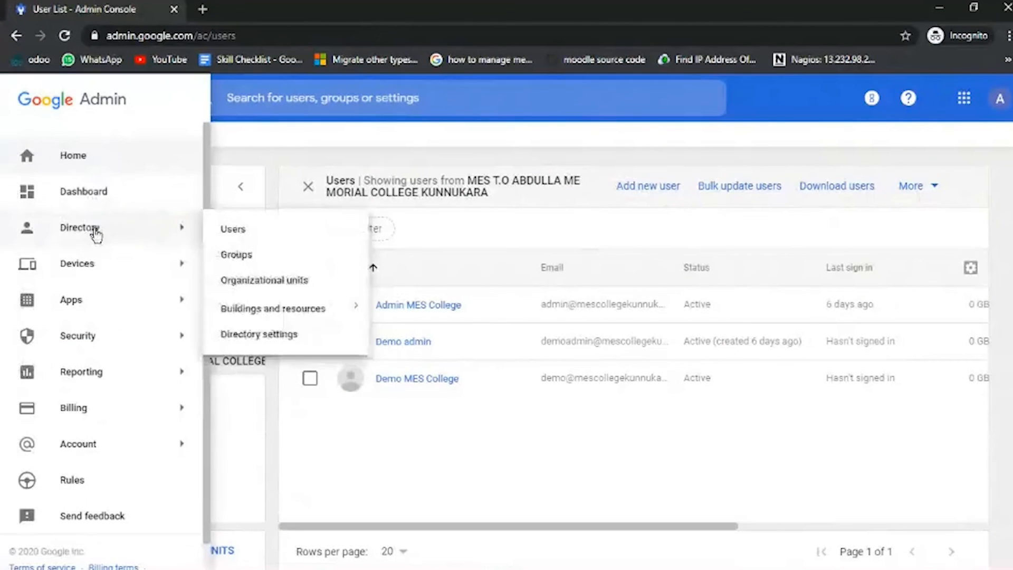
pyautogui.click(124, 171)
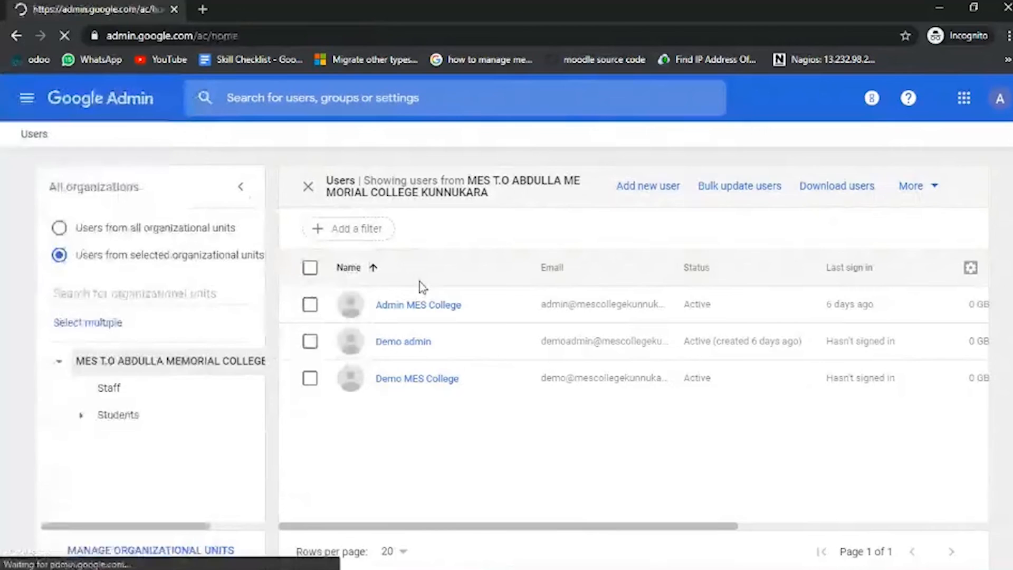